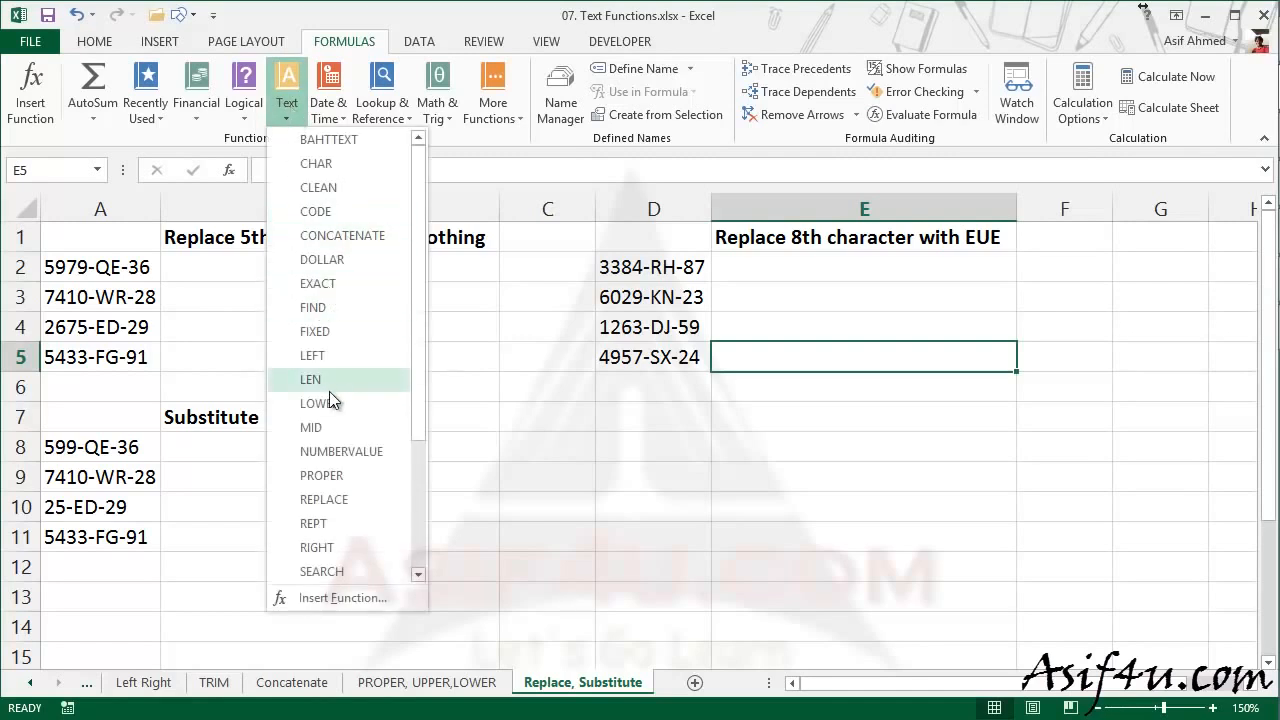
scroll(329, 400, "down", 1)
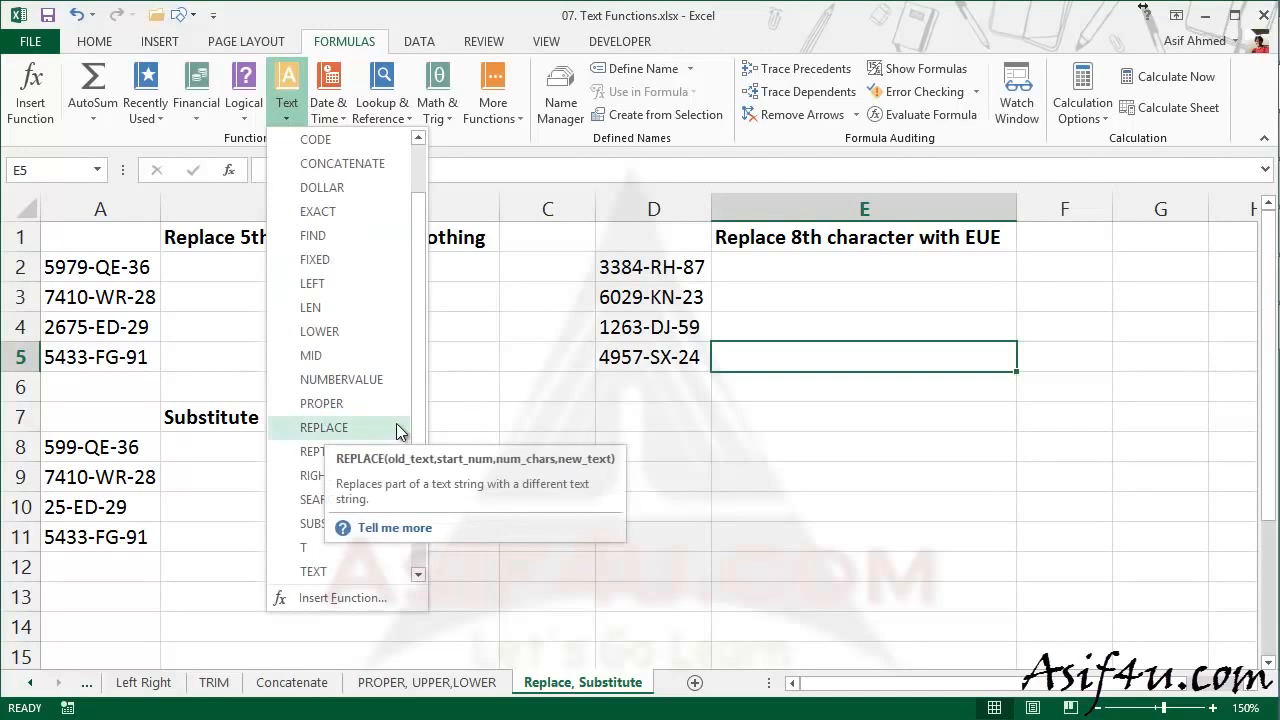
left_click(474, 311)
- Enter =REPLACE(A2,5,1,"") in B2 to replace the fifth character of A2 with nothing
left_click(297, 279)
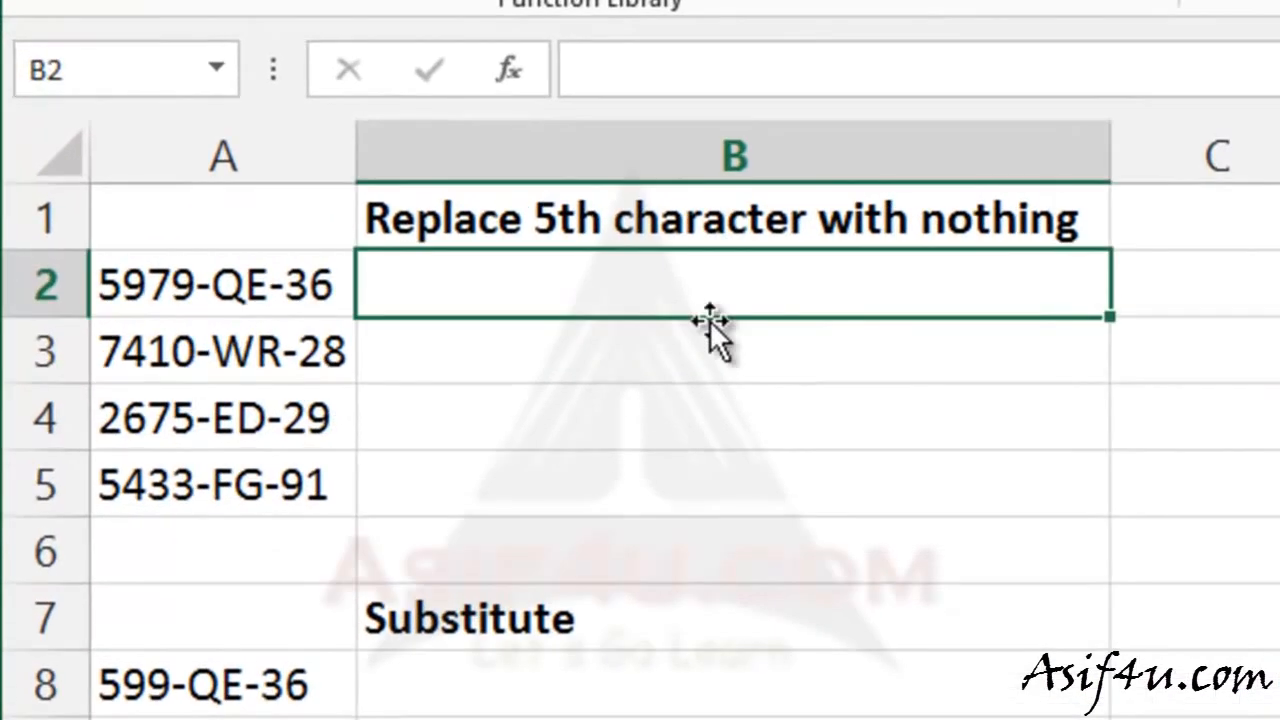
key("F2")
type("=")
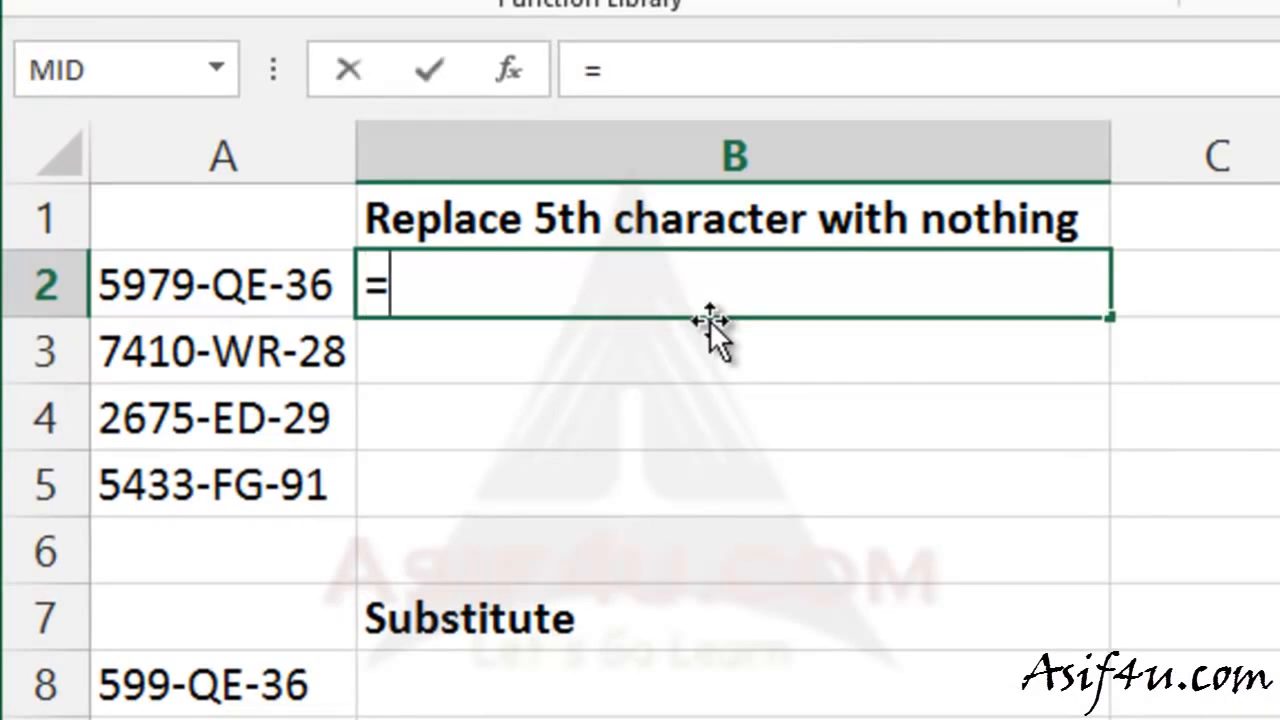
type("repla")
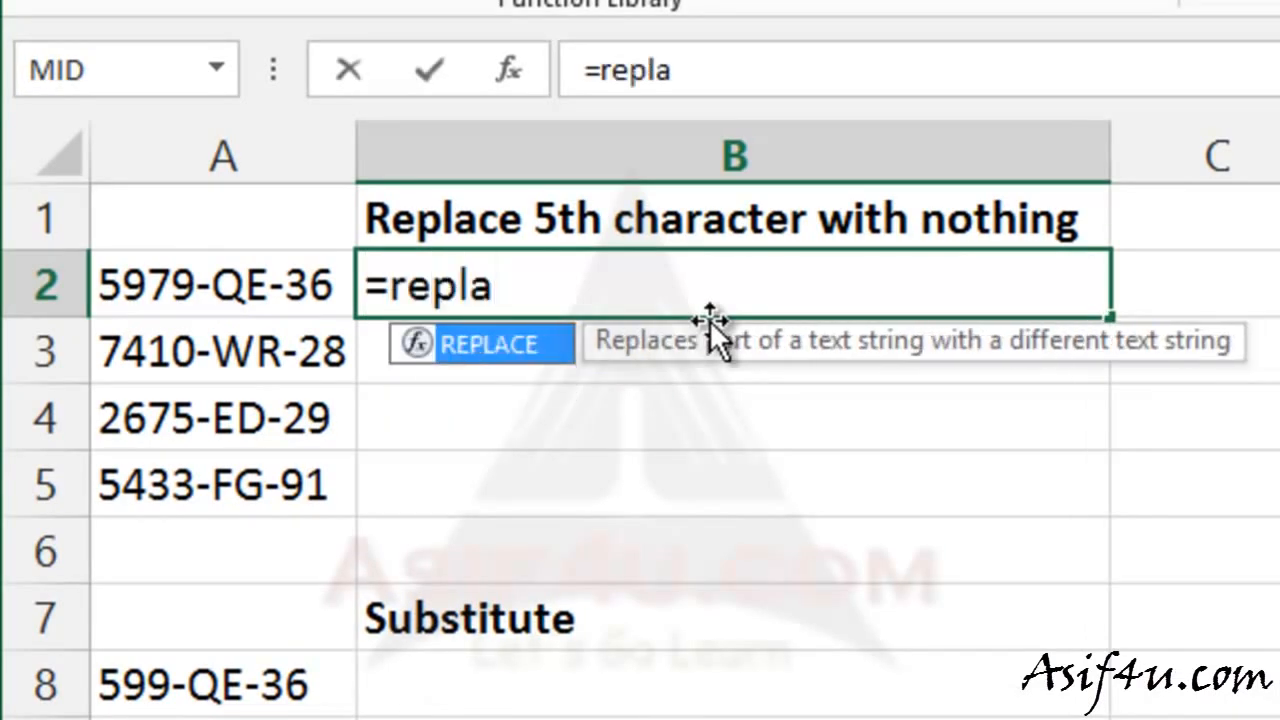
key("Tab")
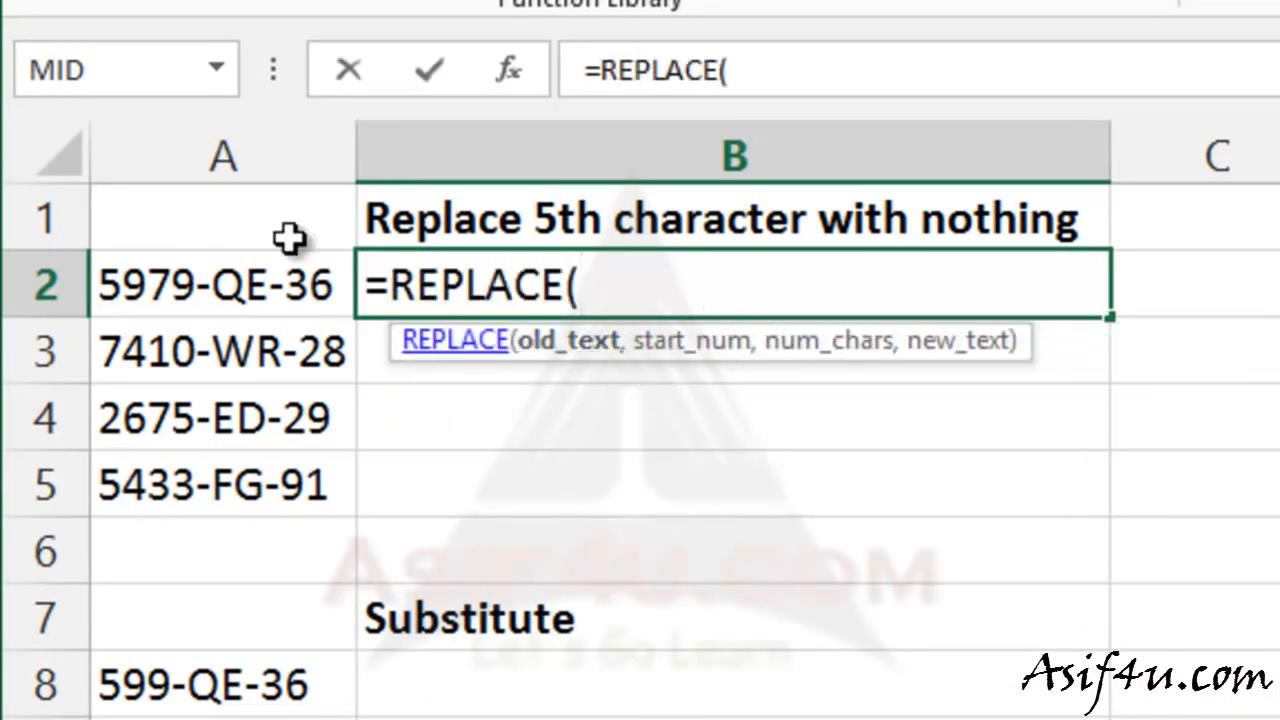
left_click(260, 292)
type(",")
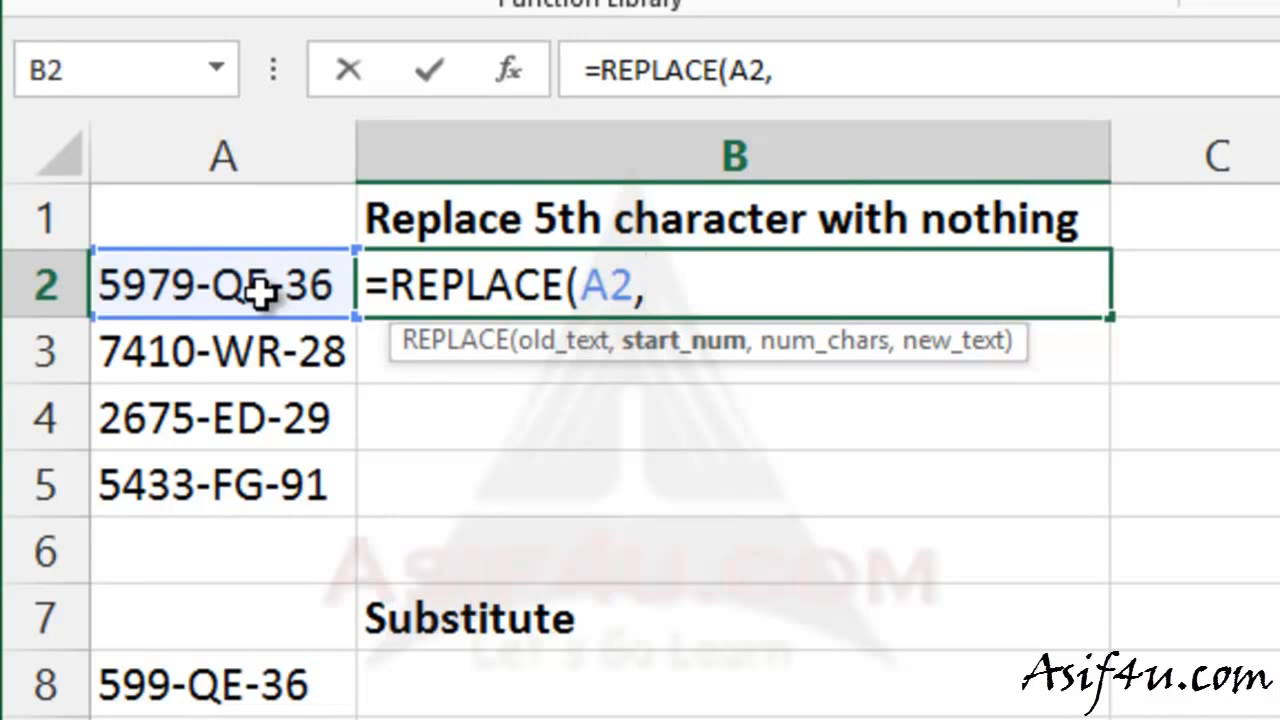
type("5,")
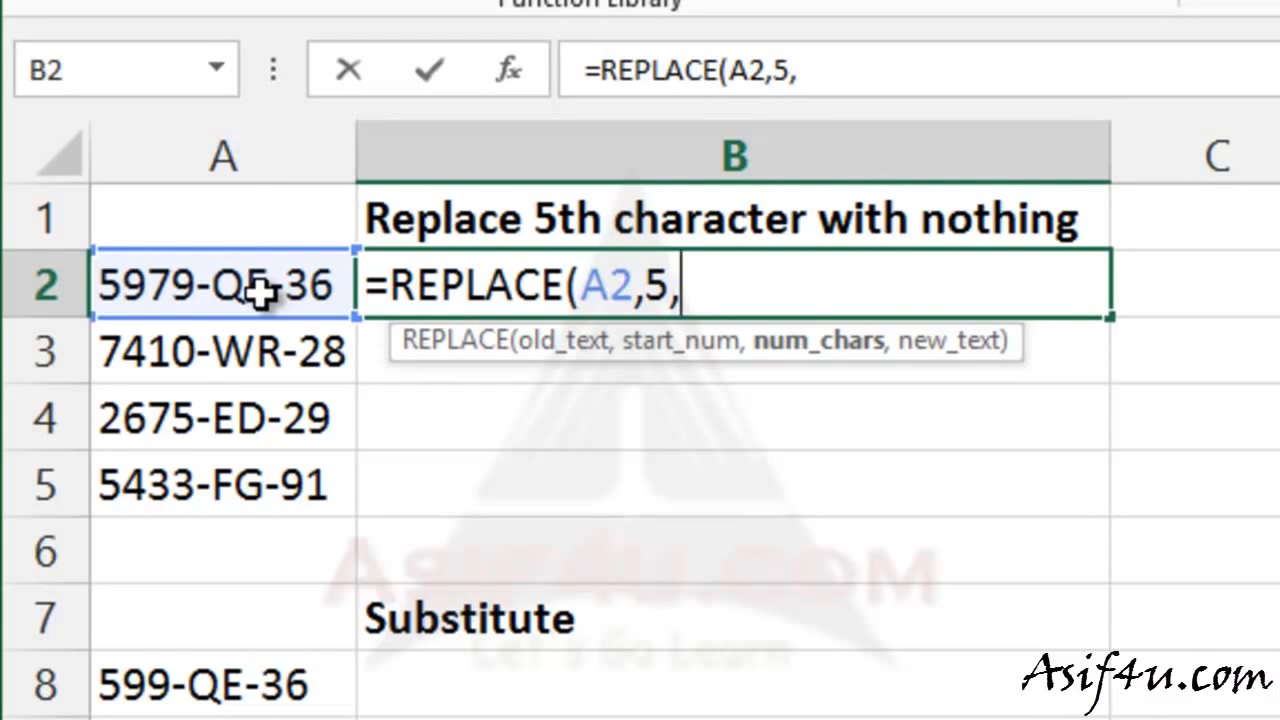
type("1")
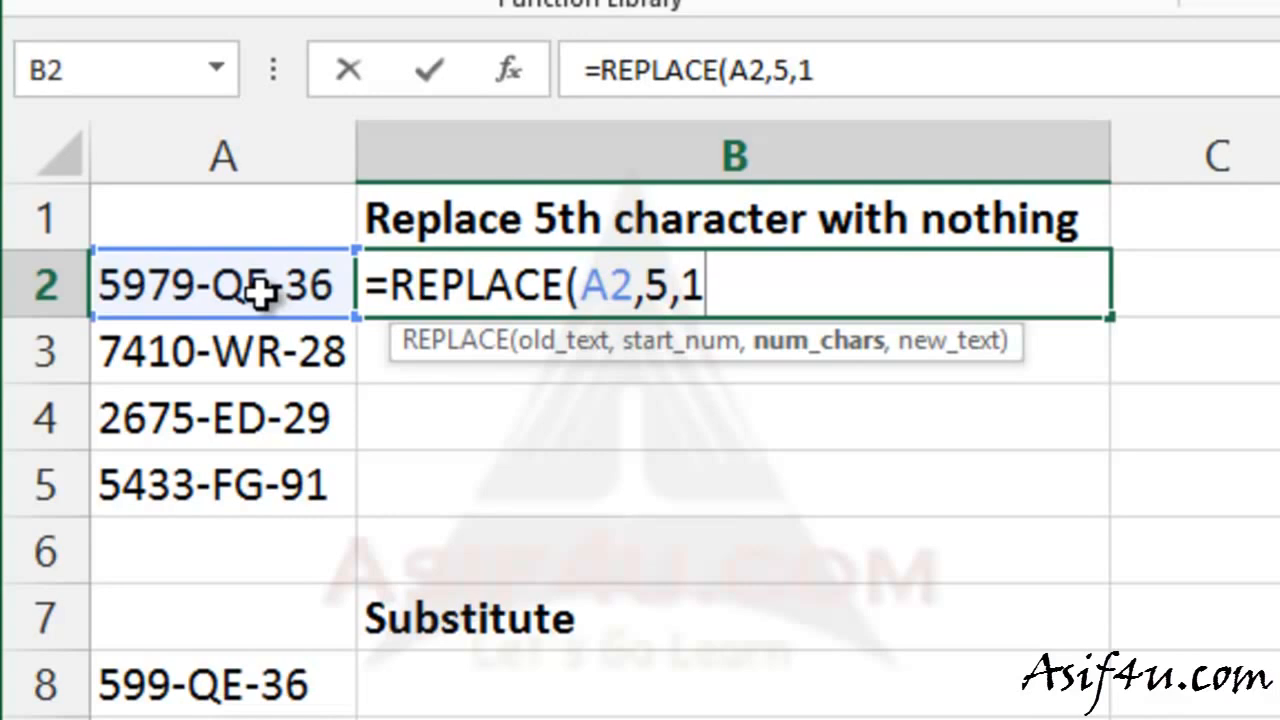
type(",")
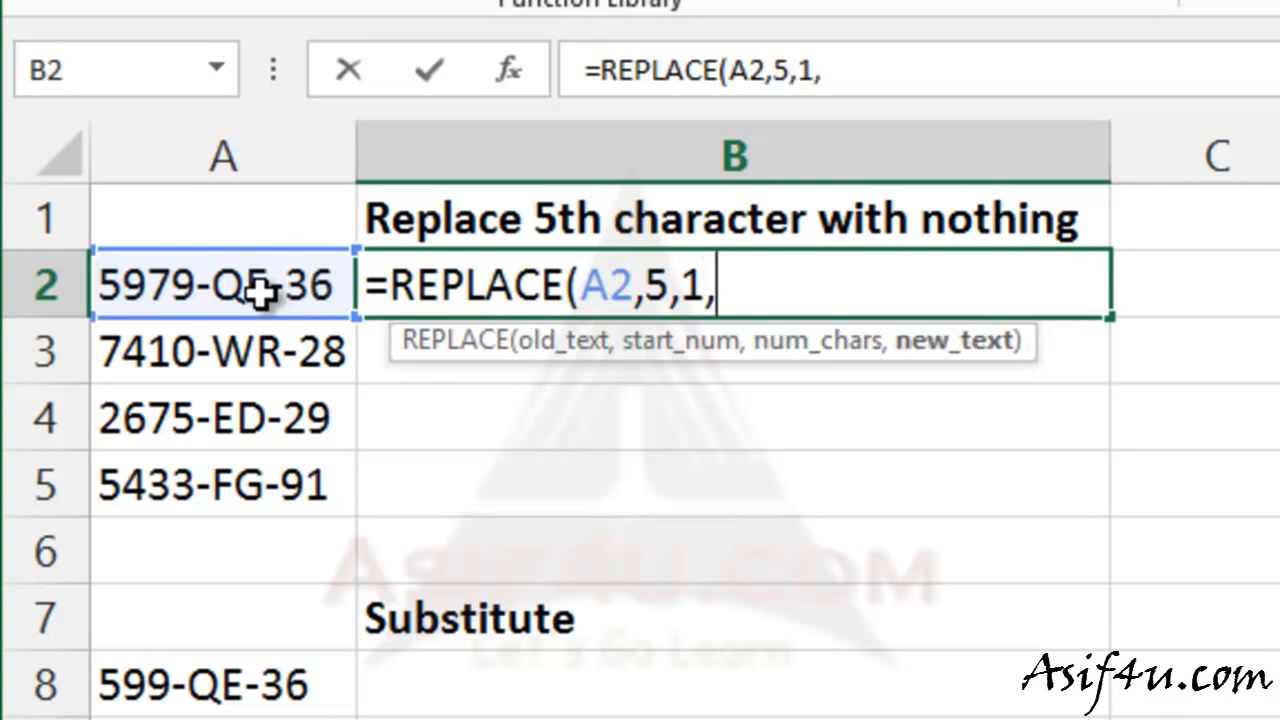
type("\"\"")
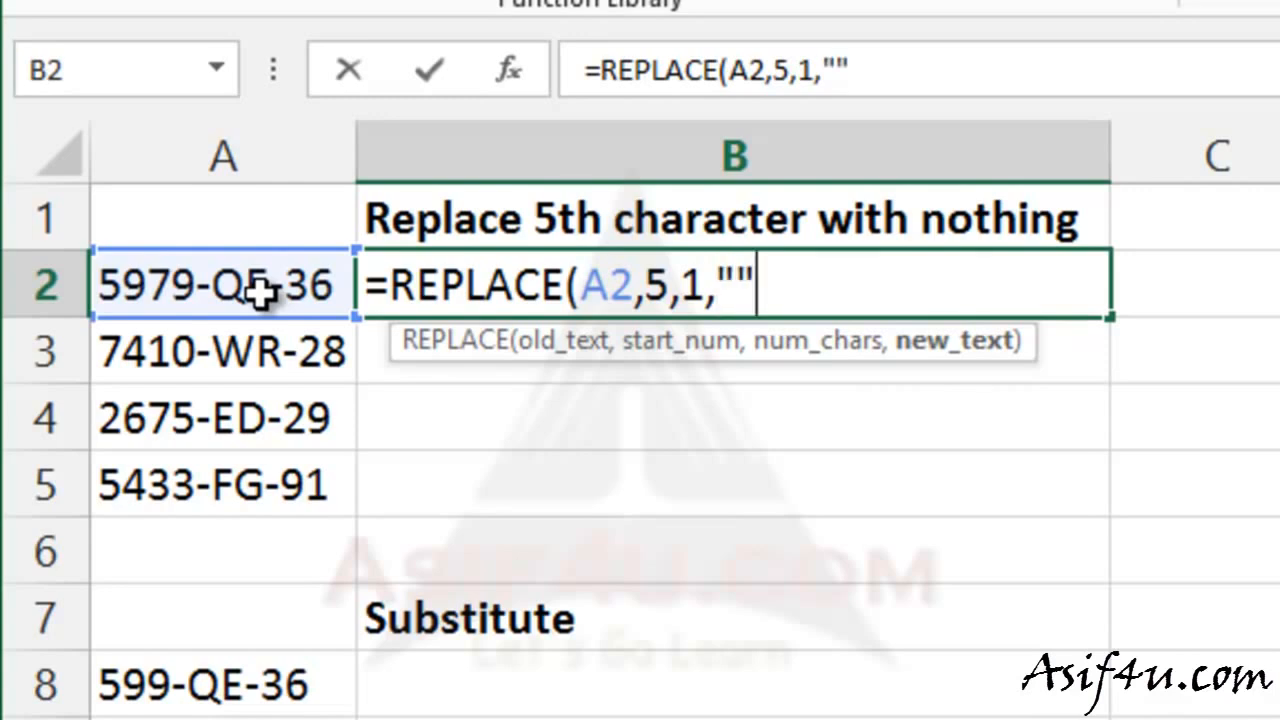
type(")")
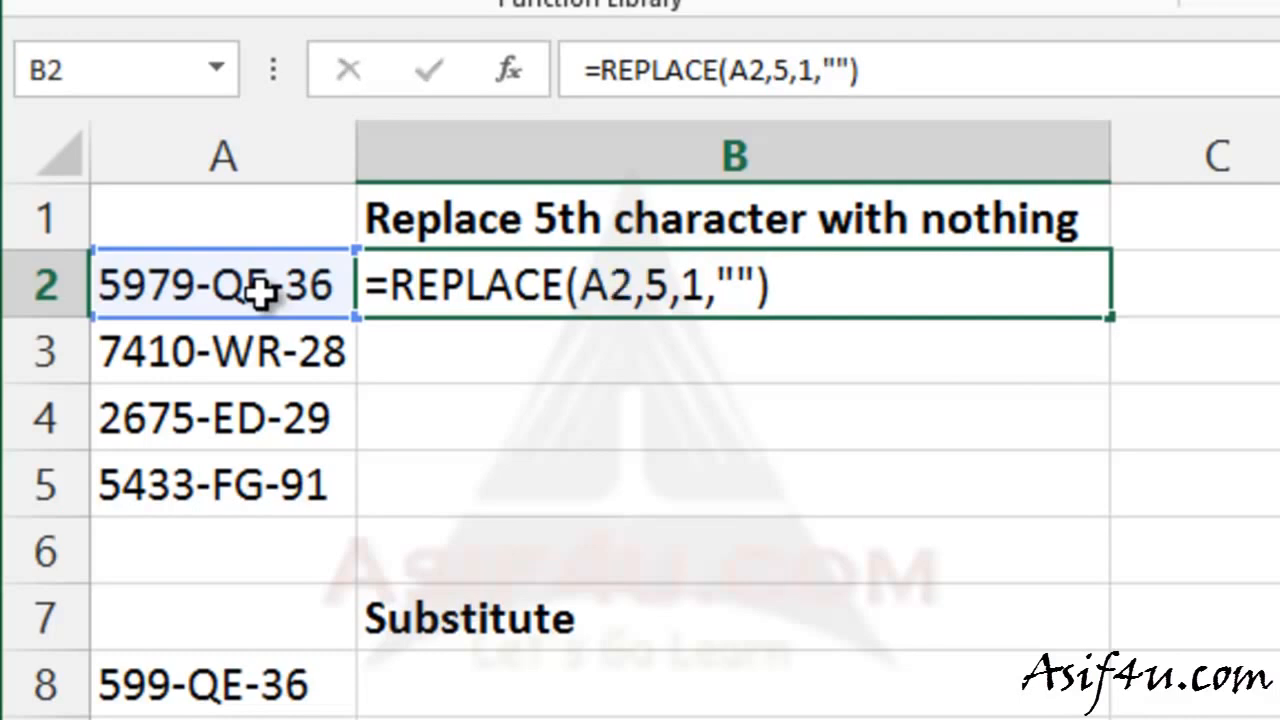
key("Return")
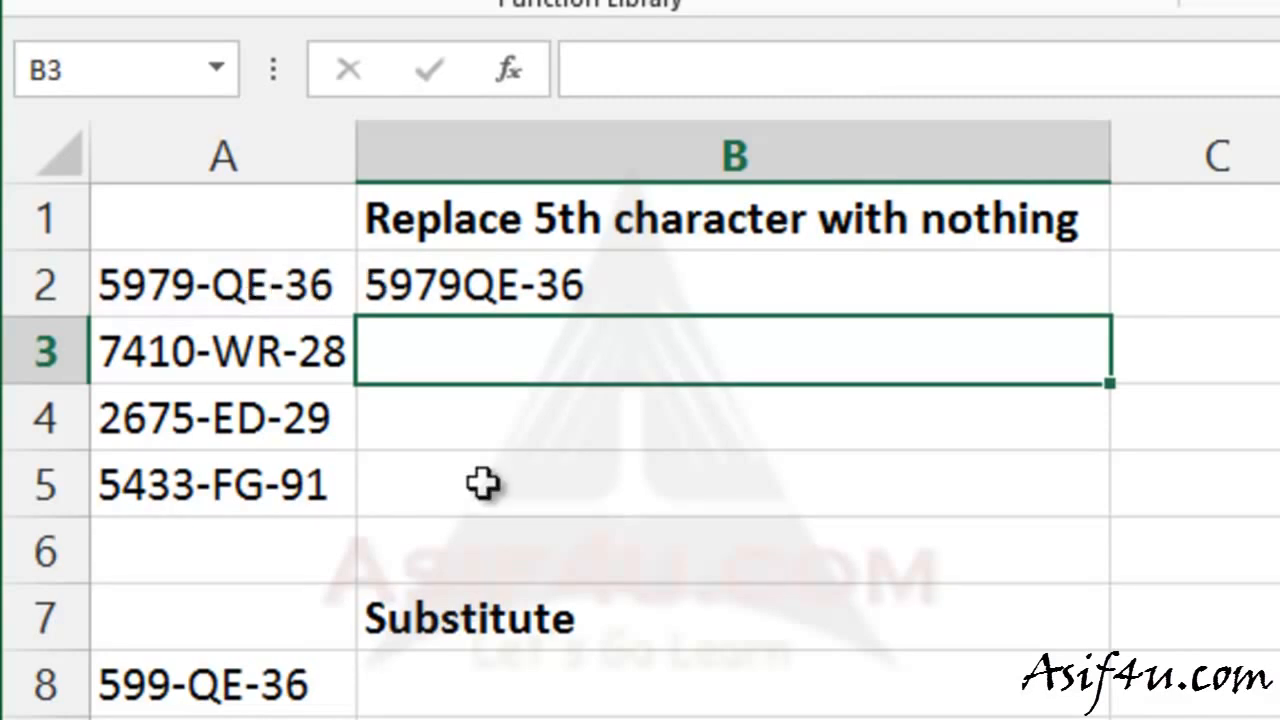
- Fill the REPLACE formula from B2 down through B5
left_click(962, 293)
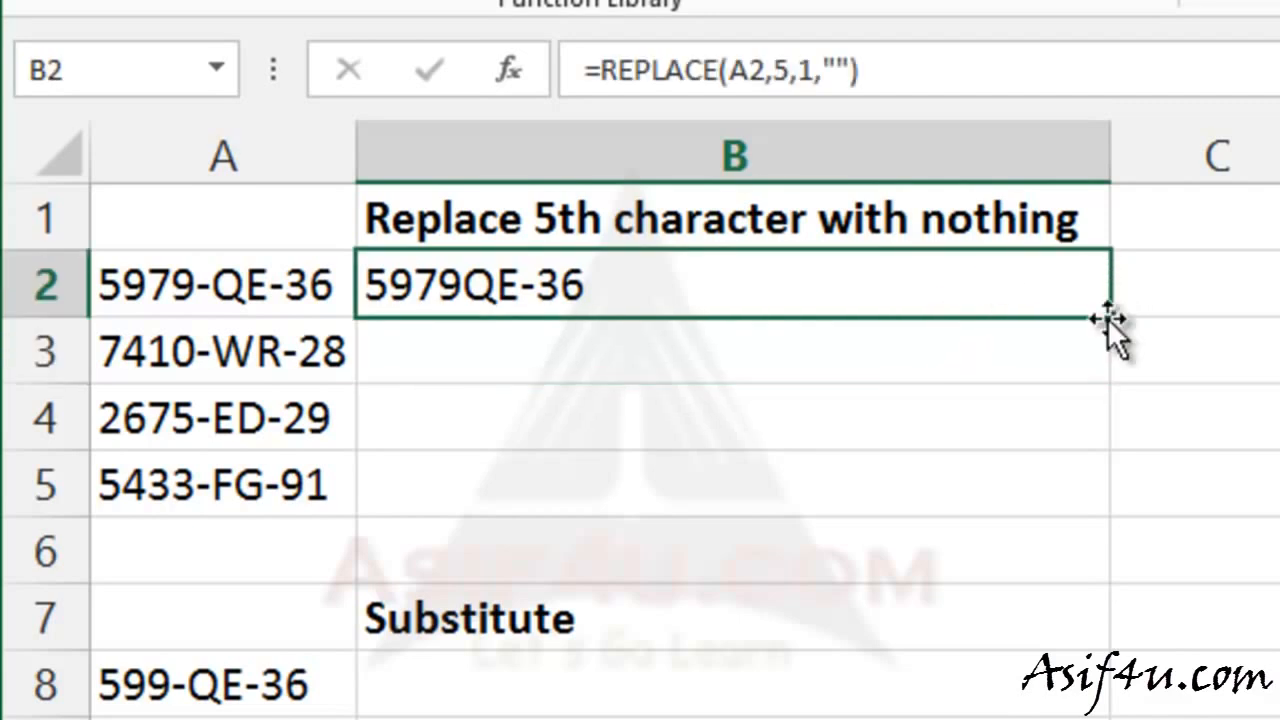
double_click(1107, 318)
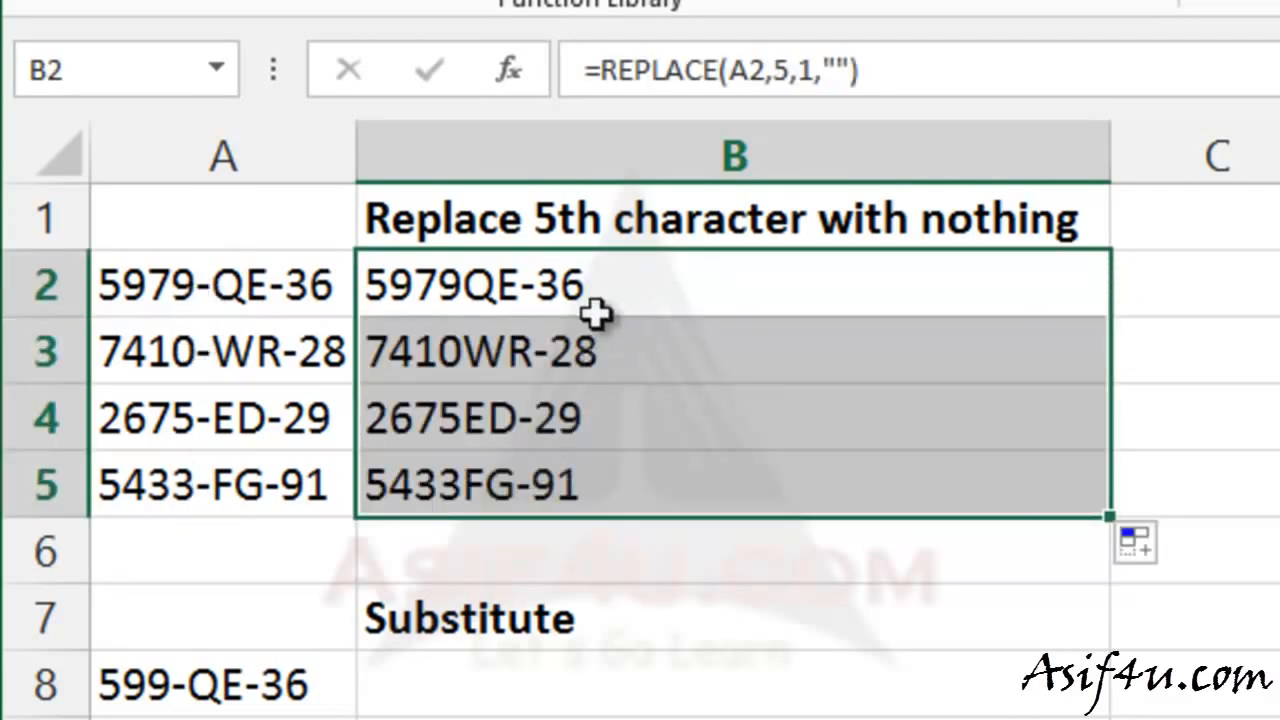
left_click(580, 287)
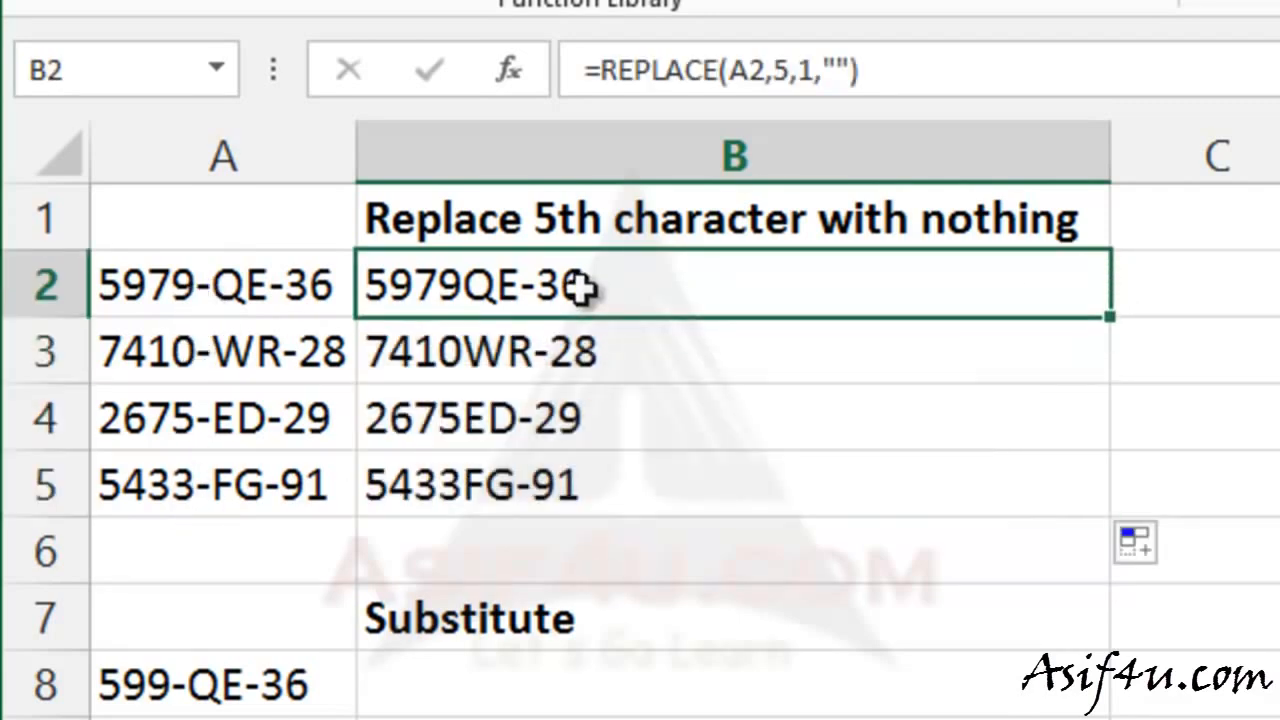
- Change the replacement text in B2's REPLACE formula to "_" and fill the formula down through B5
double_click(482, 287)
left_click(737, 287)
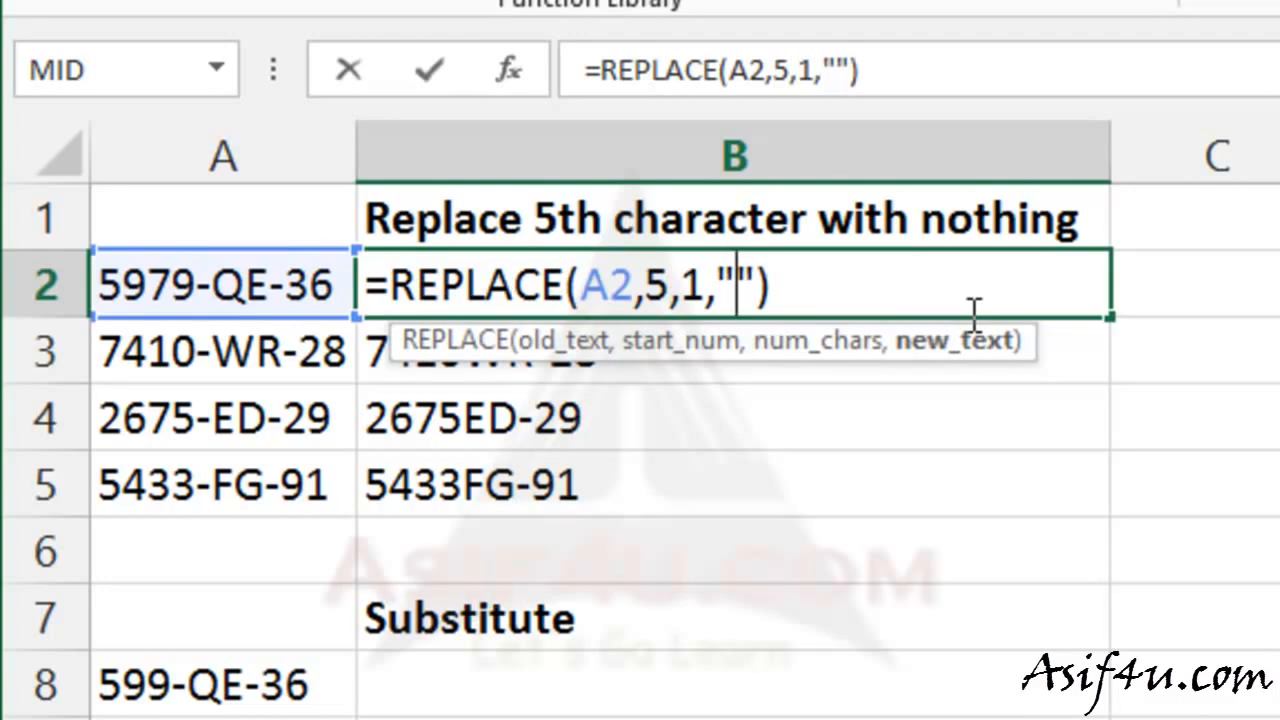
type("_")
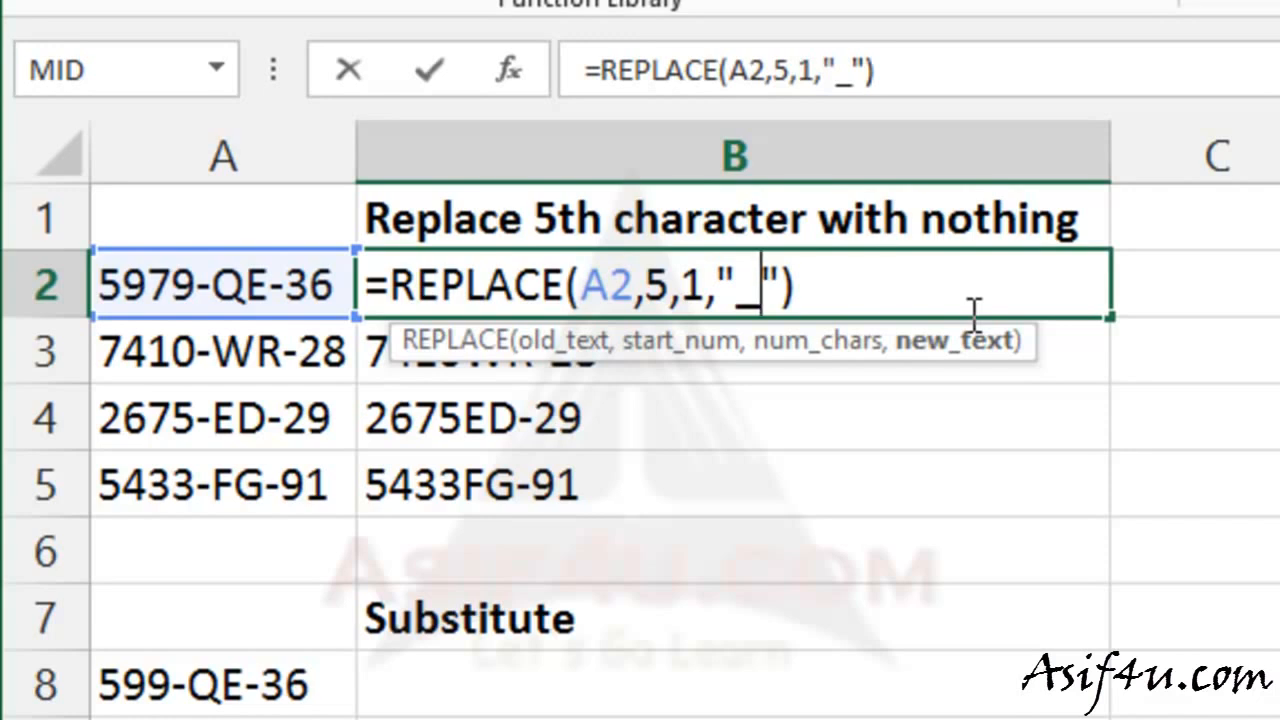
key("ctrl+Return")
key("Down")
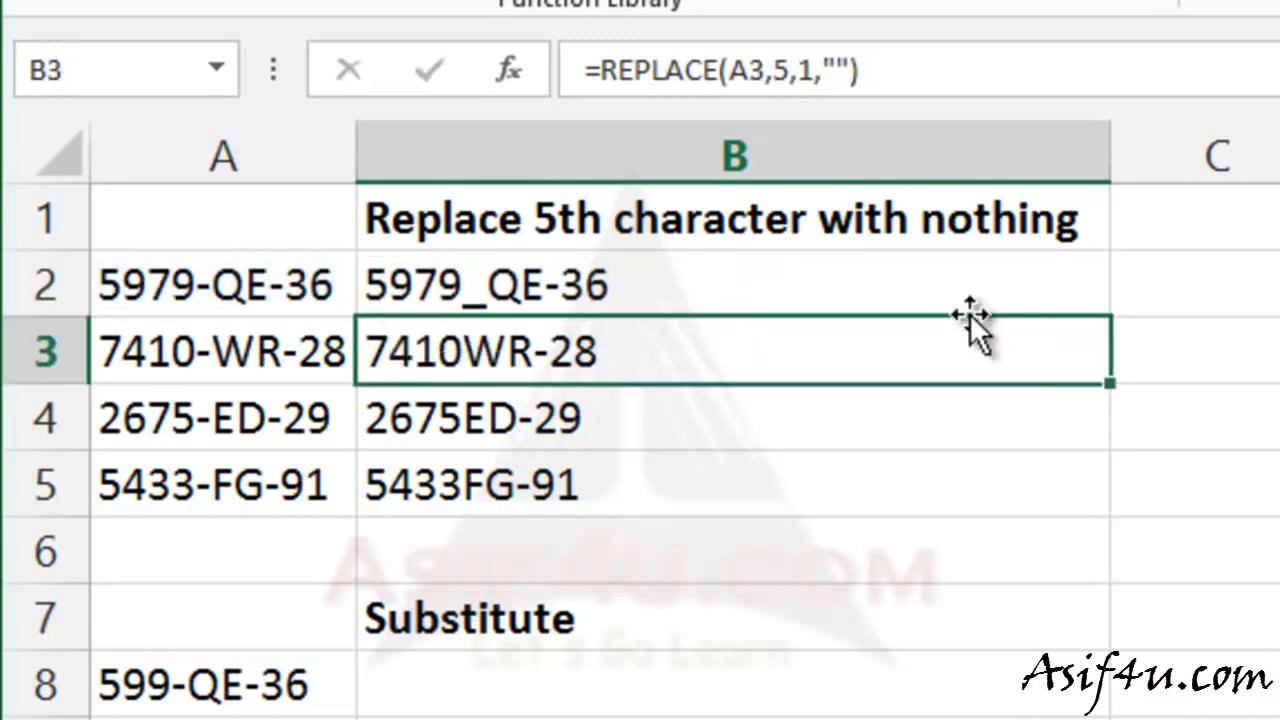
left_click(995, 290)
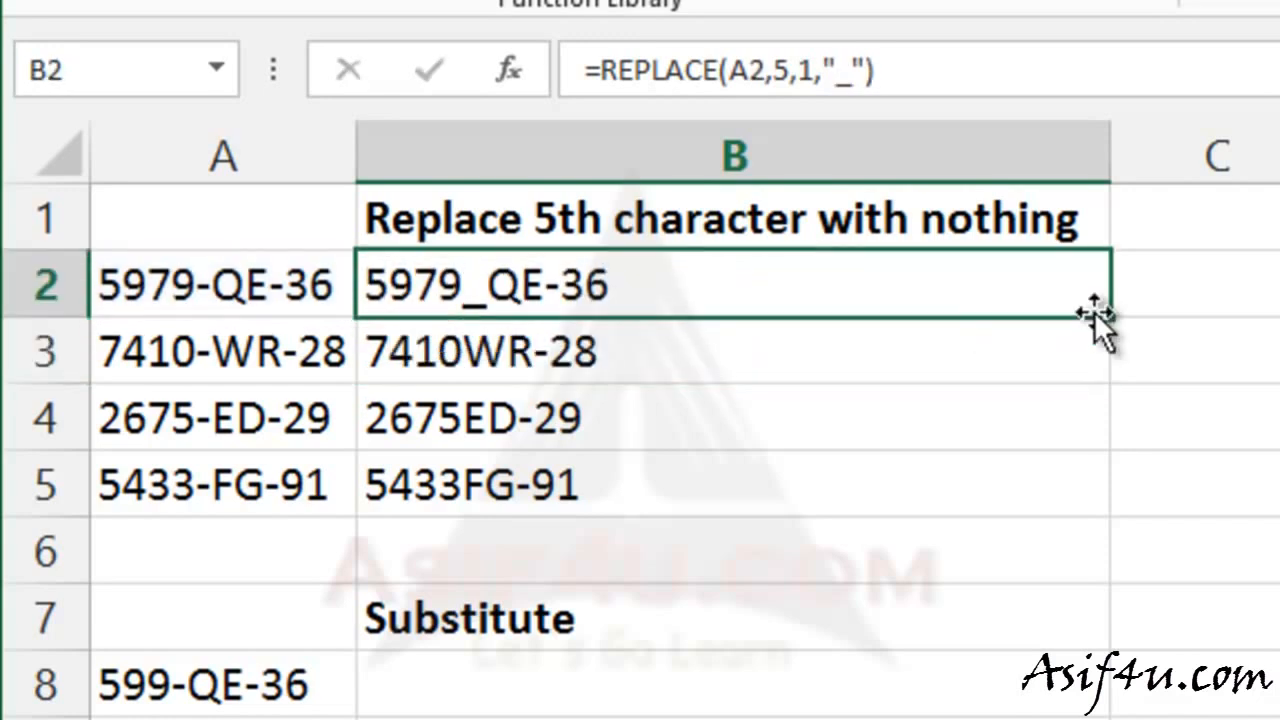
double_click(1109, 316)
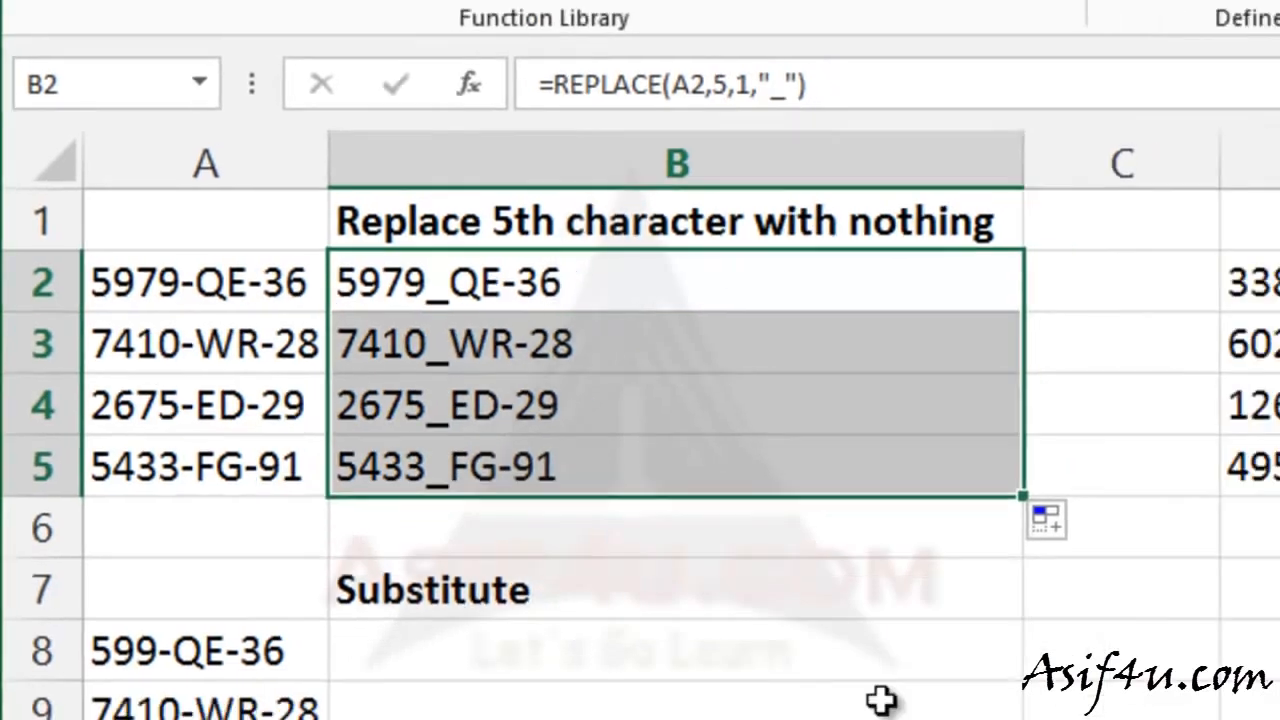
left_click(886, 694)
- Enter =REPLACE(D2,8,3,"EUE") in E2 to replace three characters of D2 starting at the eighth with EUE
left_click(763, 270)
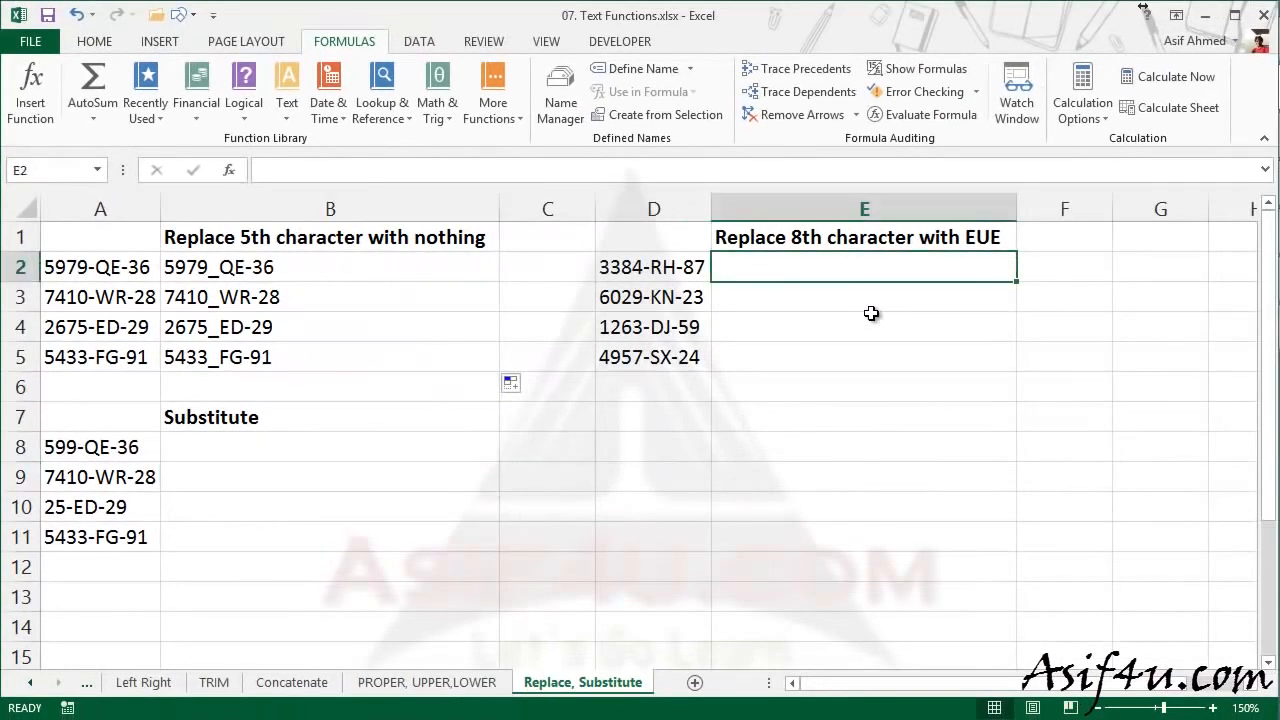
type("=re")
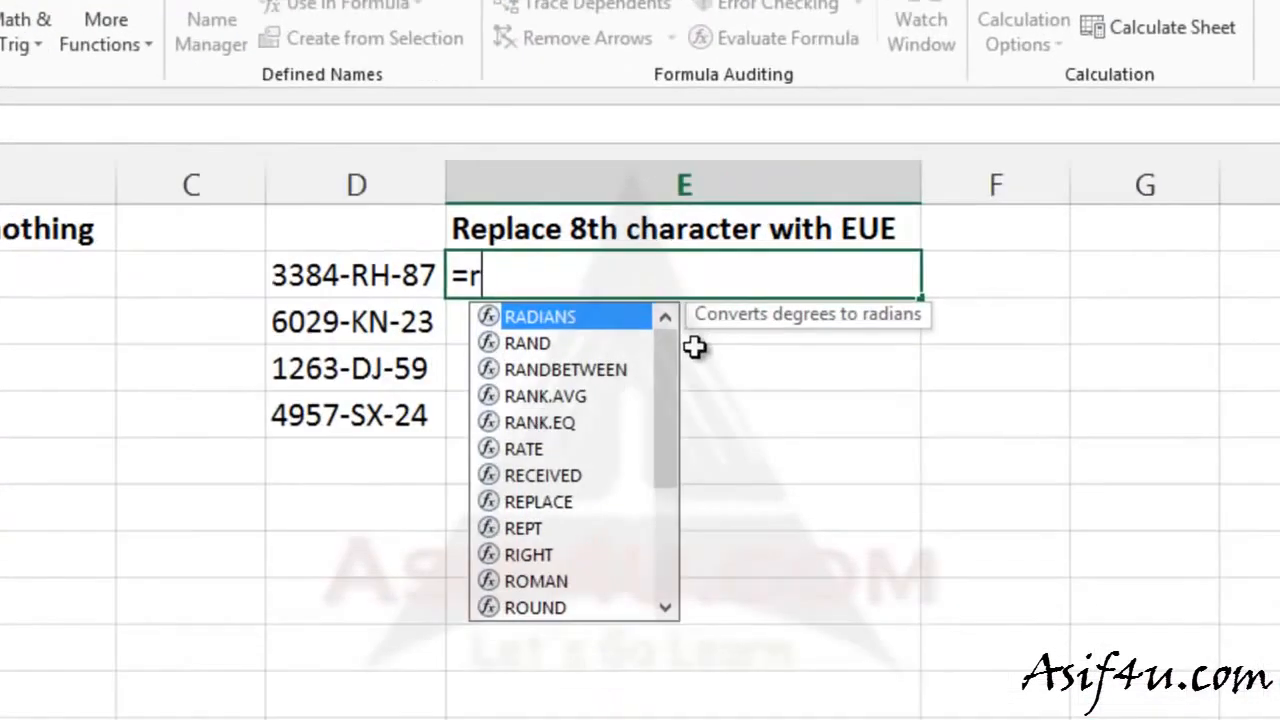
type("pla")
key("Tab")
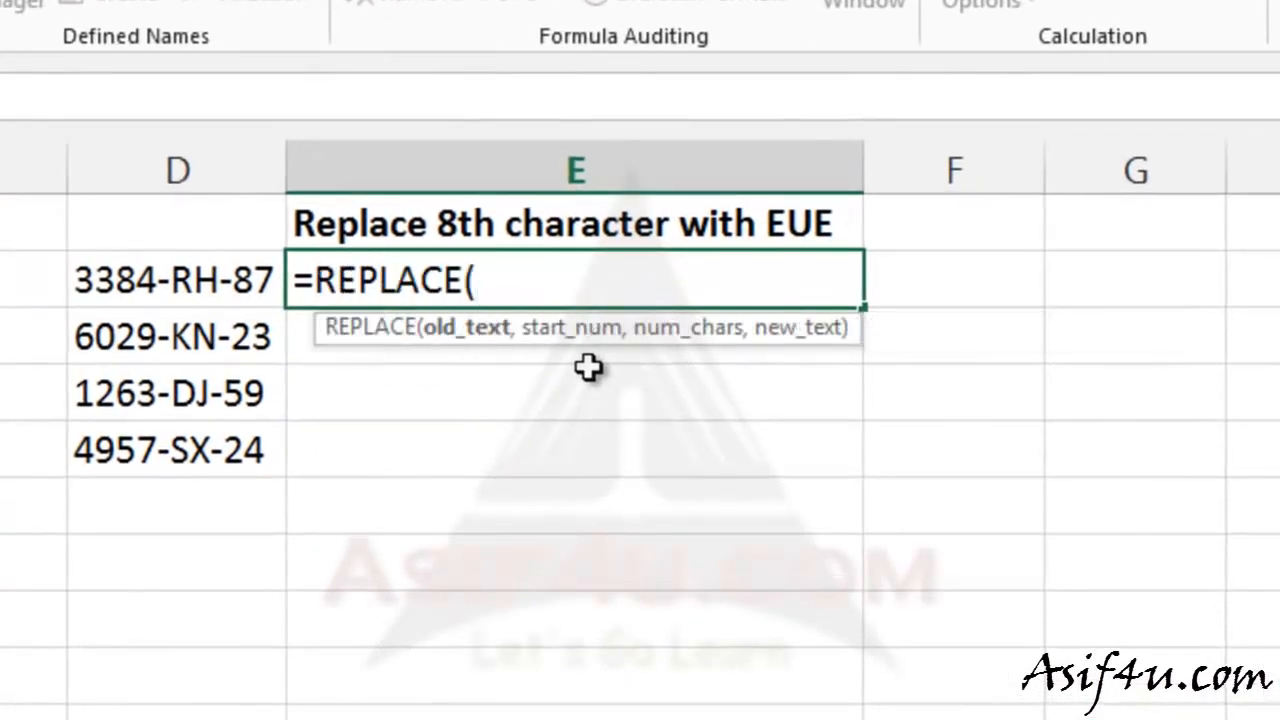
left_click(233, 280)
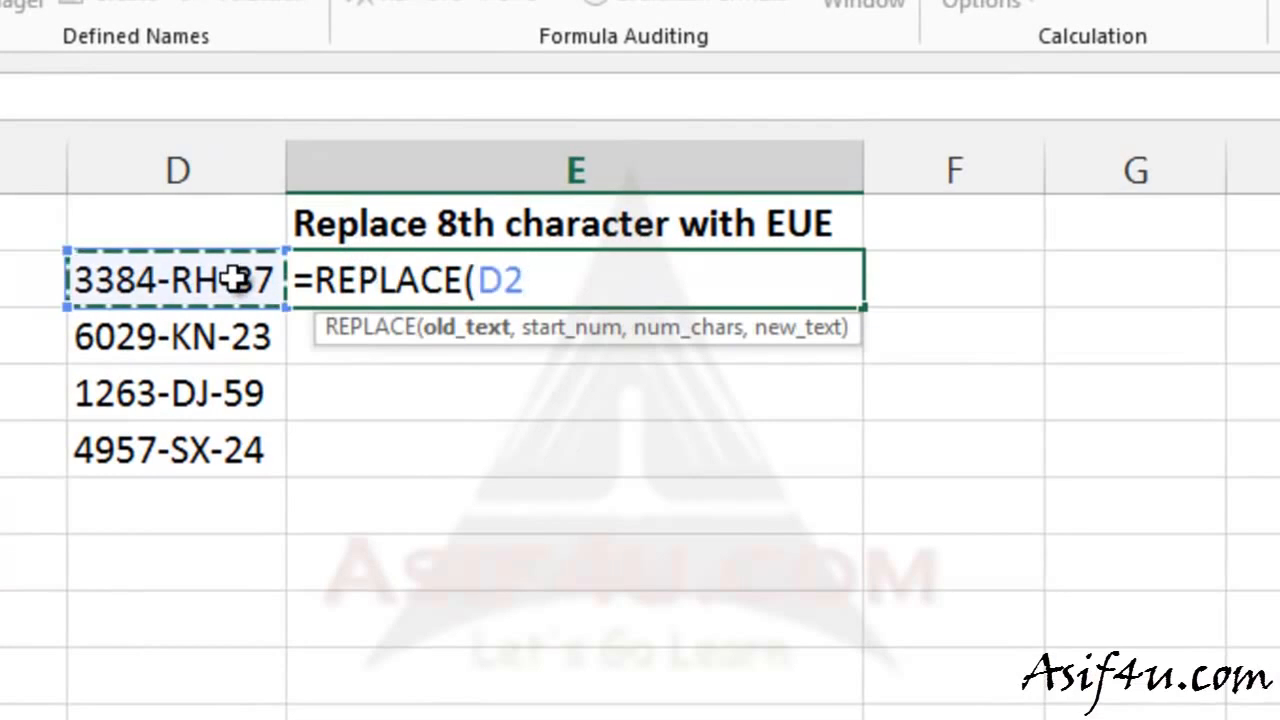
type(",")
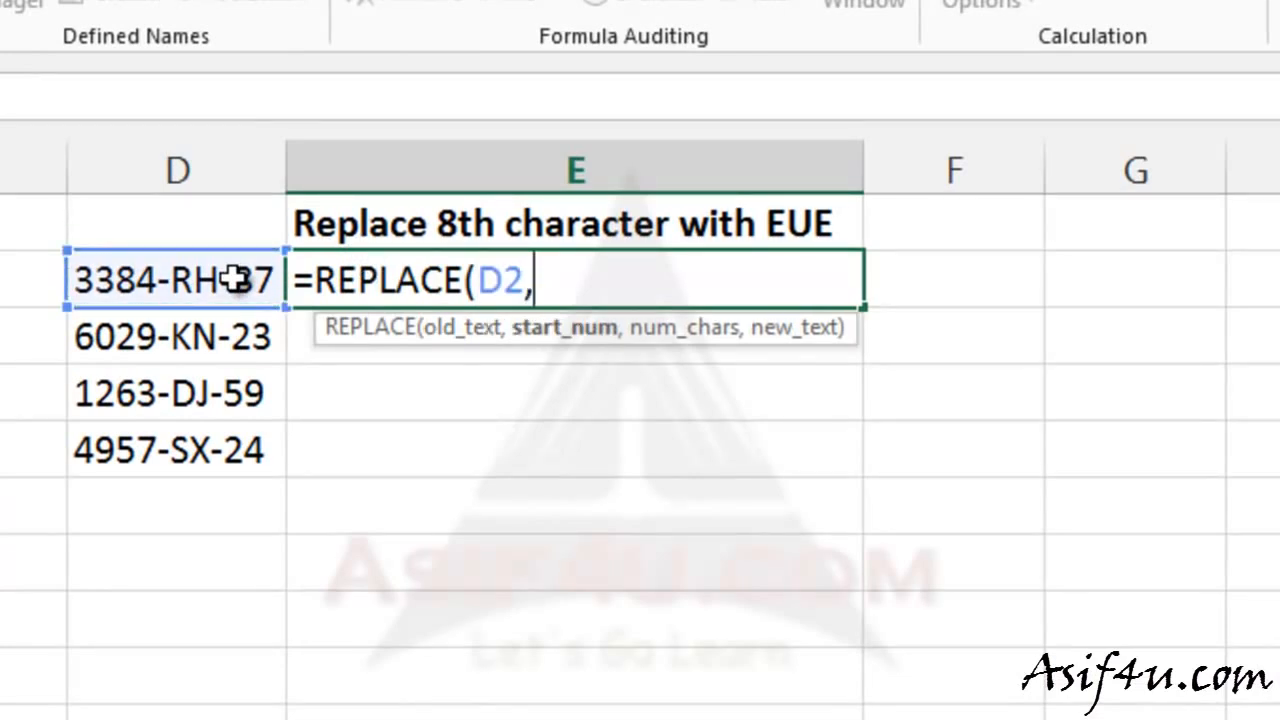
type("8,")
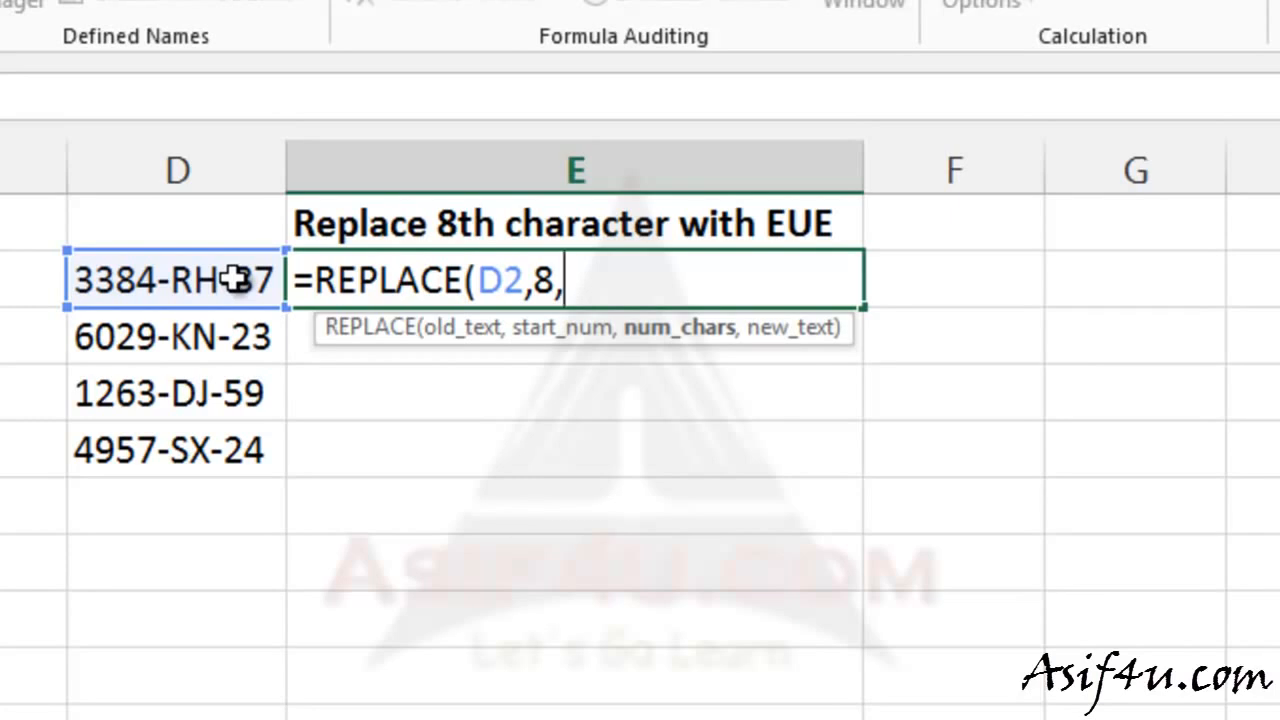
type("3")
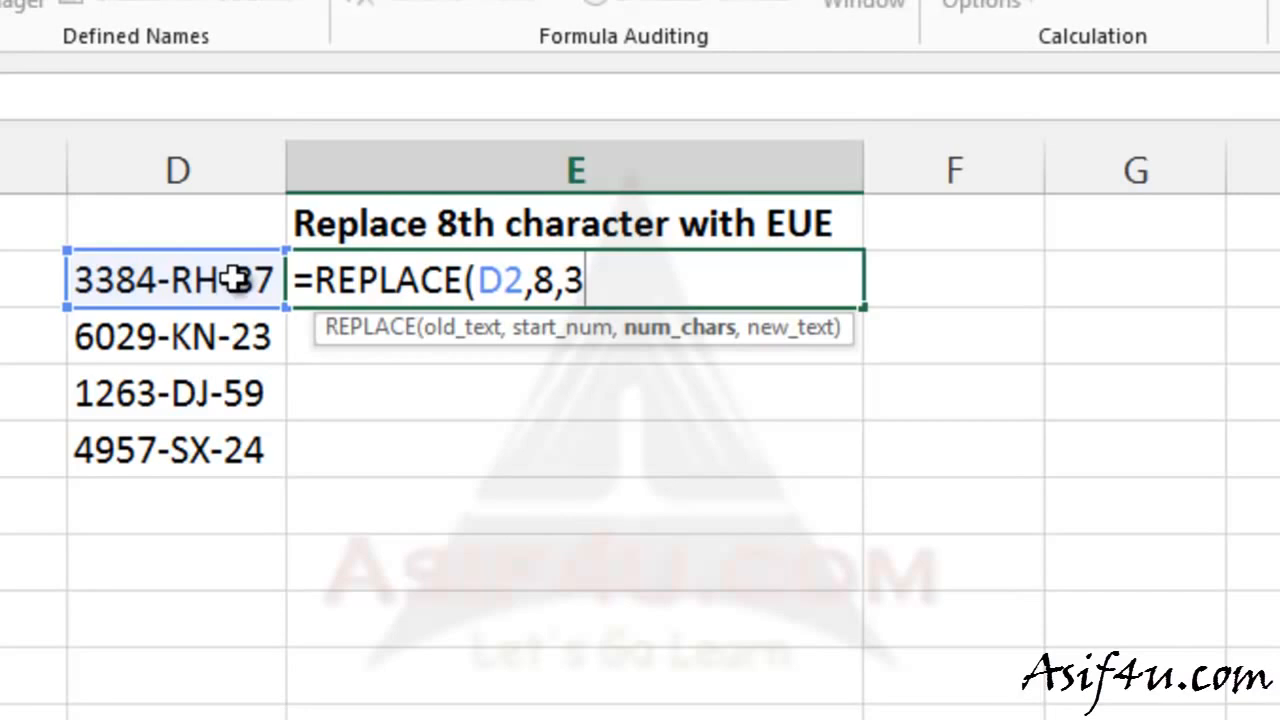
type(",")
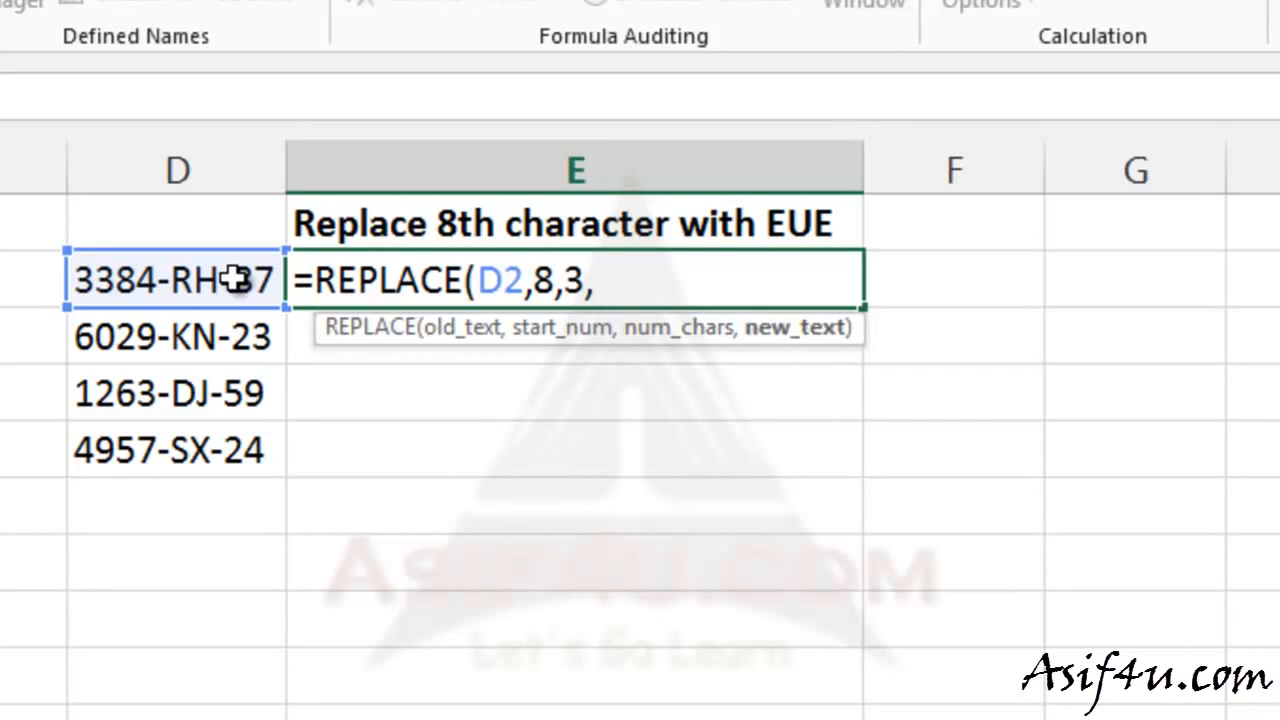
type("\"EU")
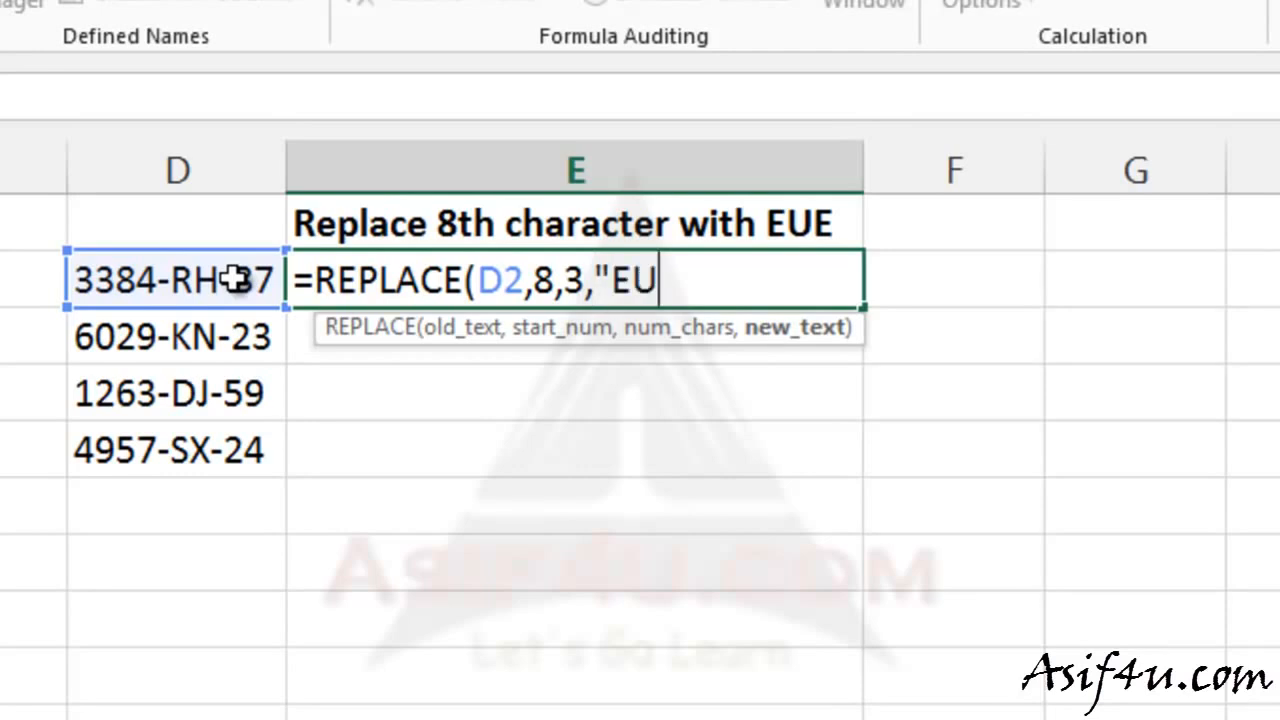
type("E\"")
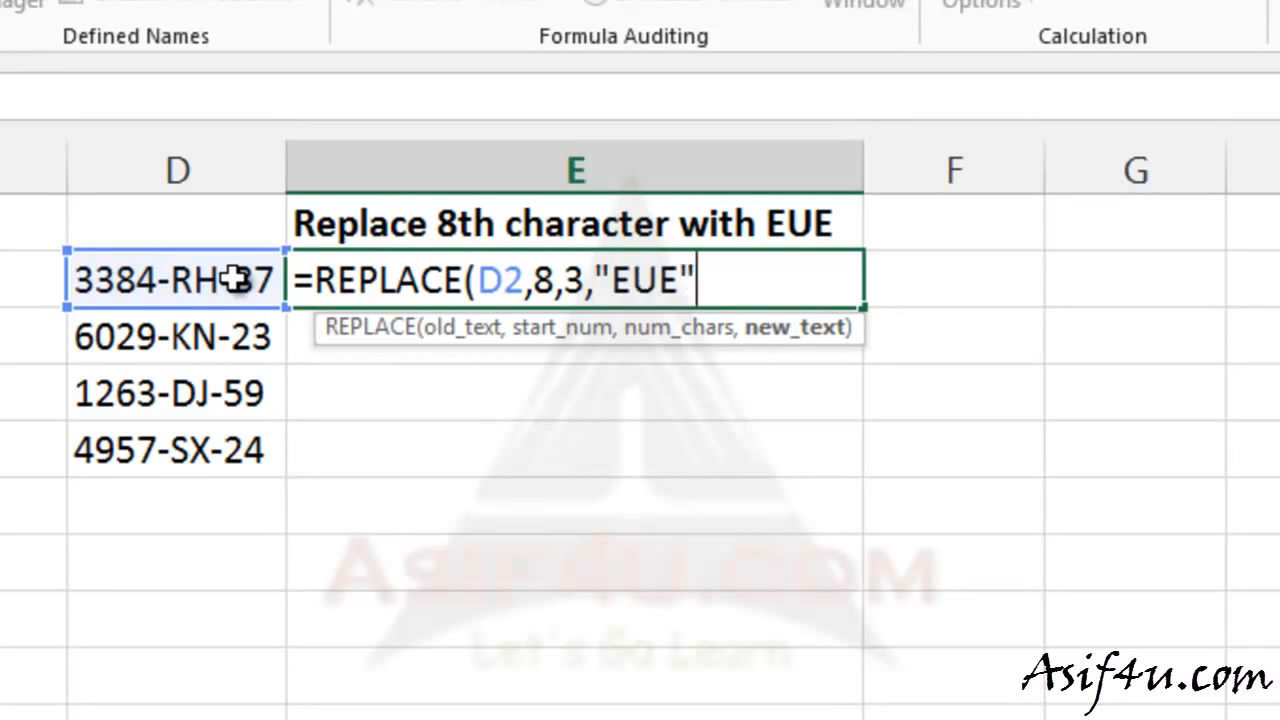
type(")")
key("Return")
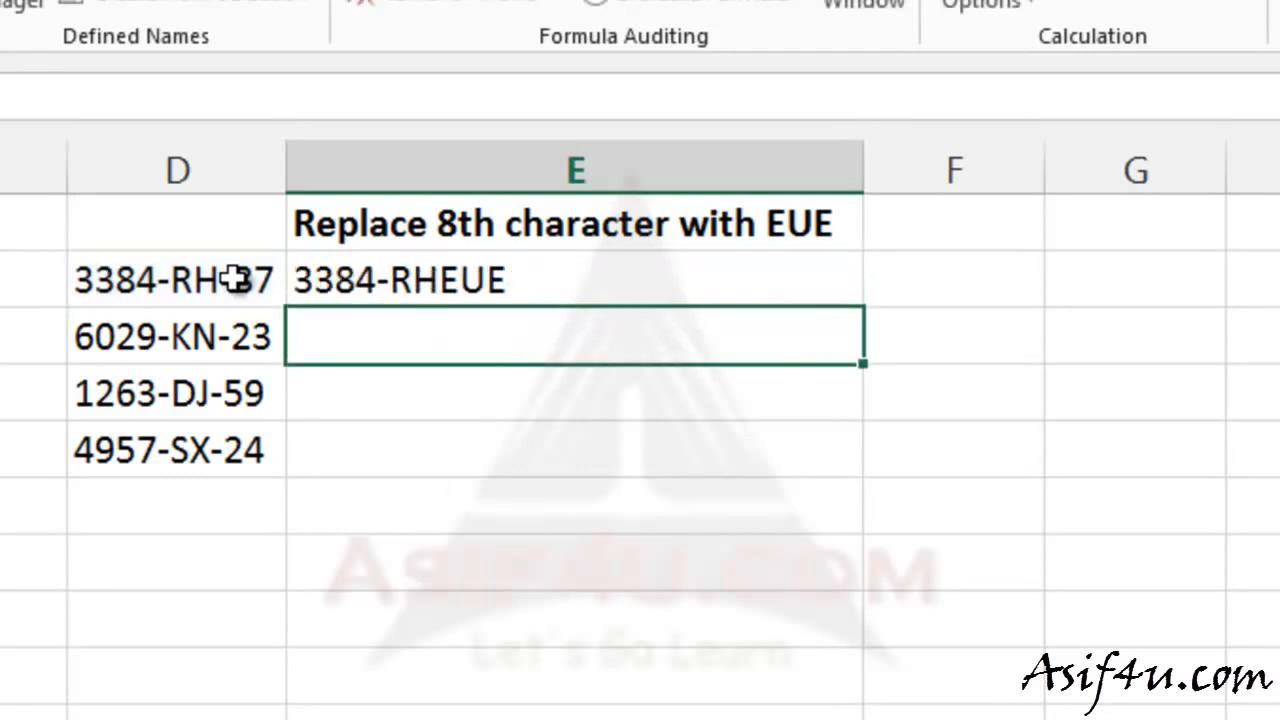
- Fill the REPLACE formula from E2 down through E5
left_click(230, 290)
left_click(395, 272)
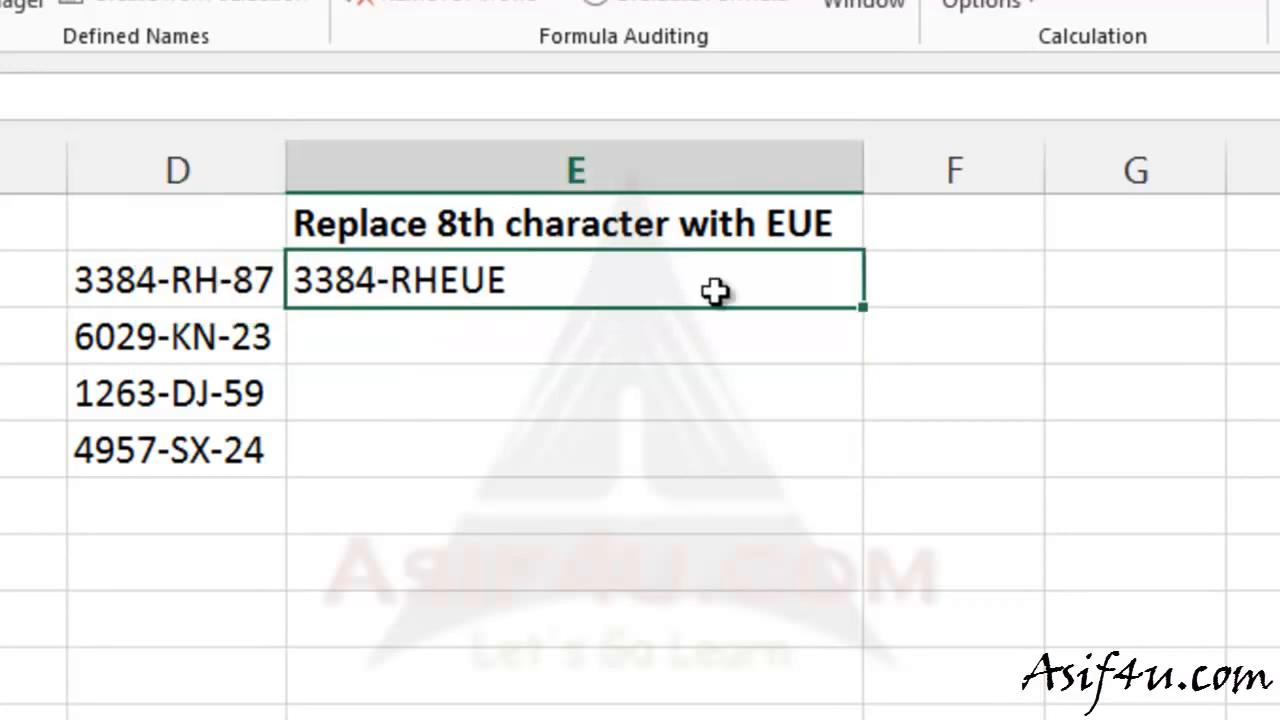
double_click(870, 305)
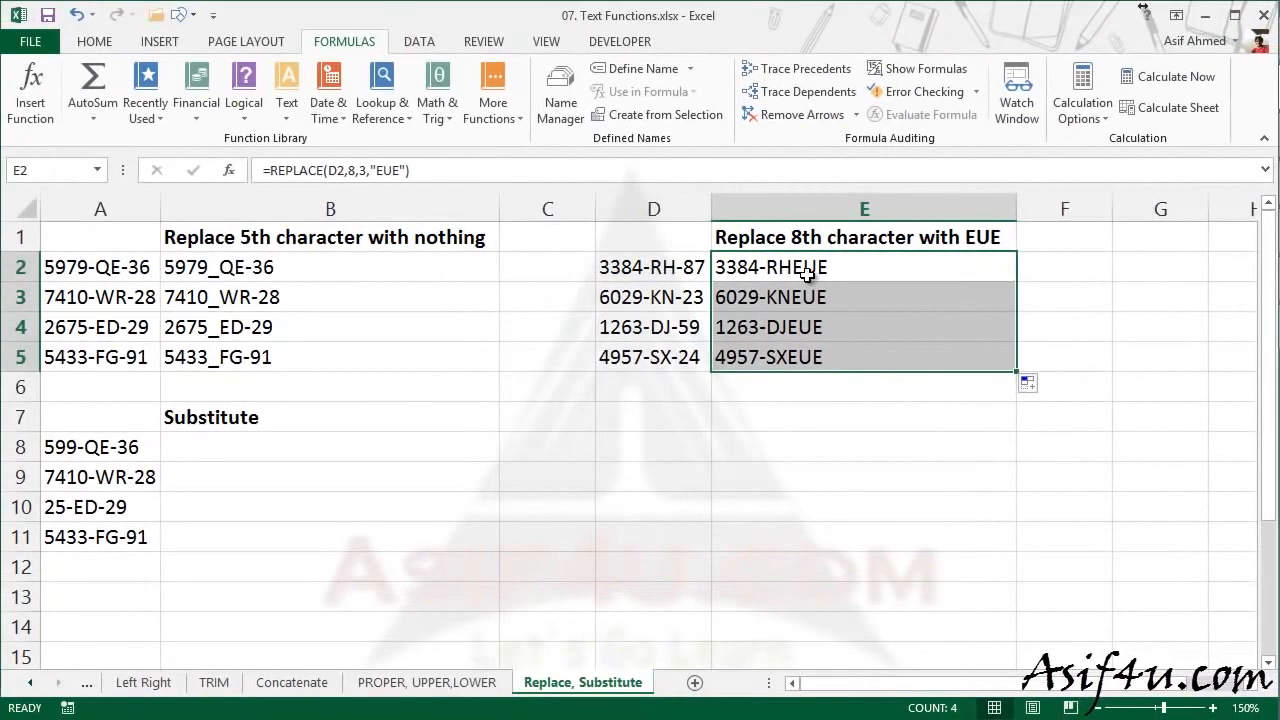
left_click(838, 407)
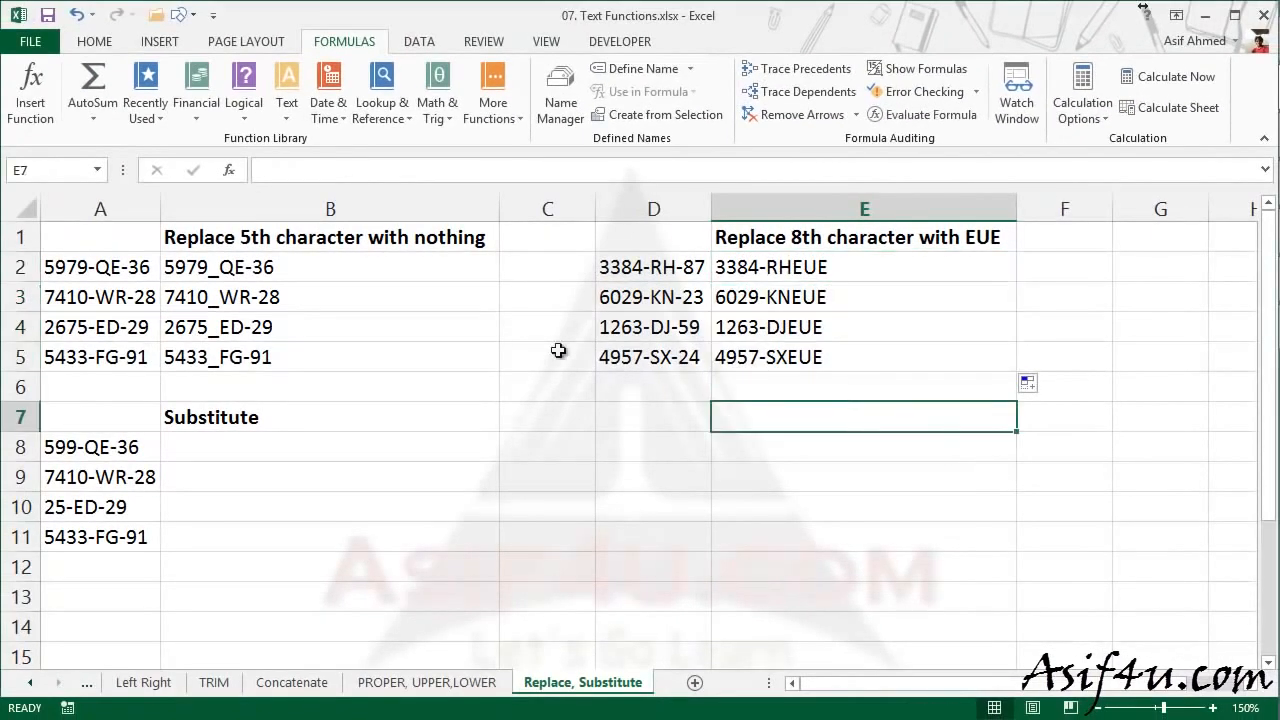
- Enter =SUBSTITUTE(A8,"-","_") in B8 to swap every hyphen in A8 for an underscore
left_click(250, 449)
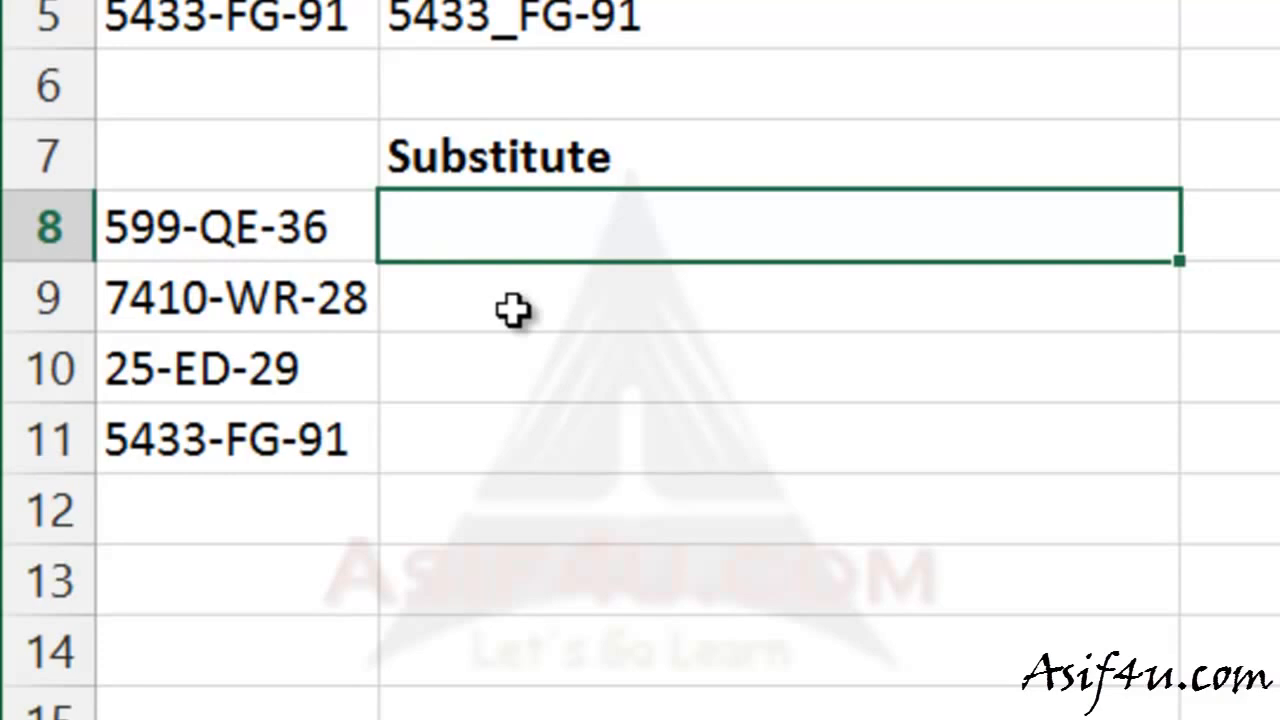
type("=sub")
key("Tab")
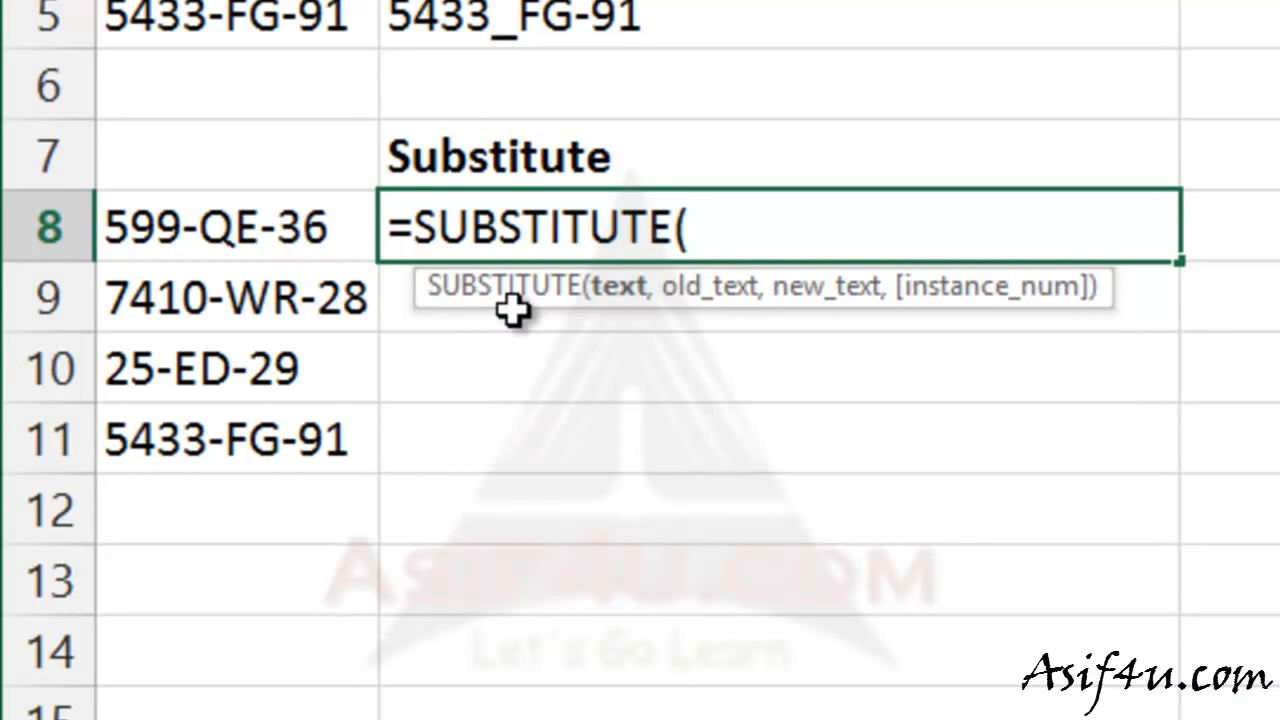
left_click(329, 223)
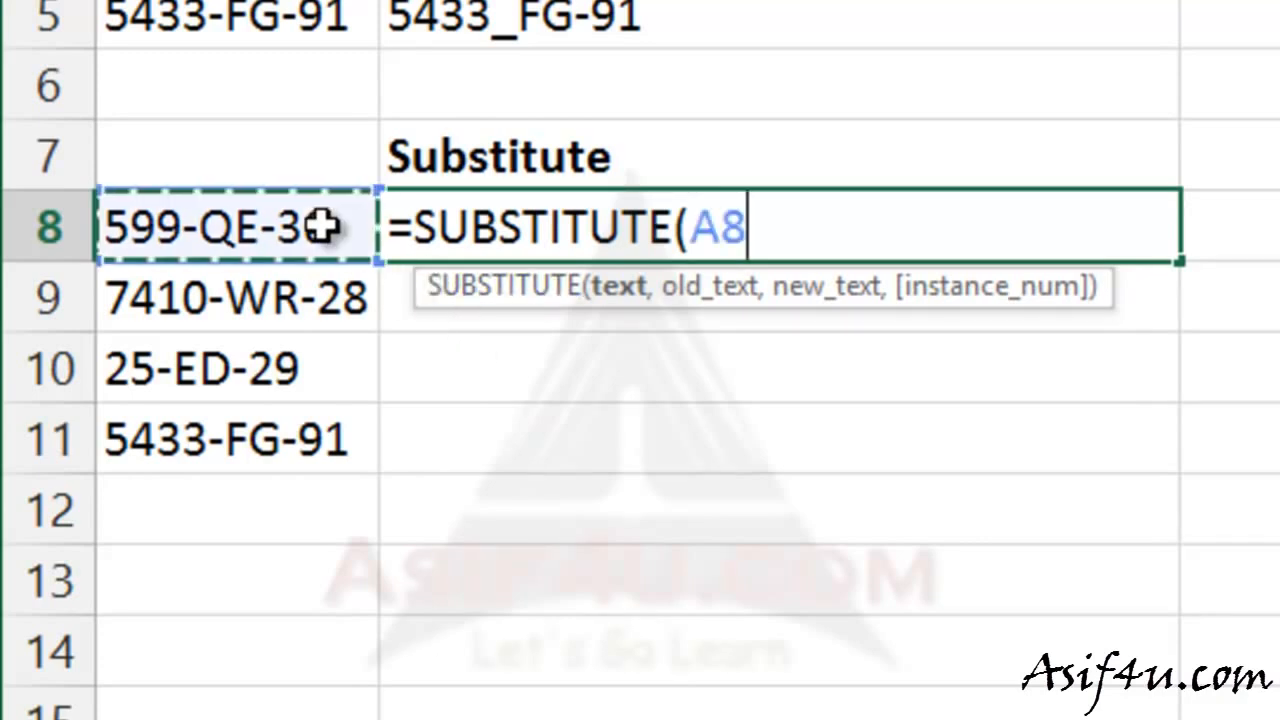
type(",")
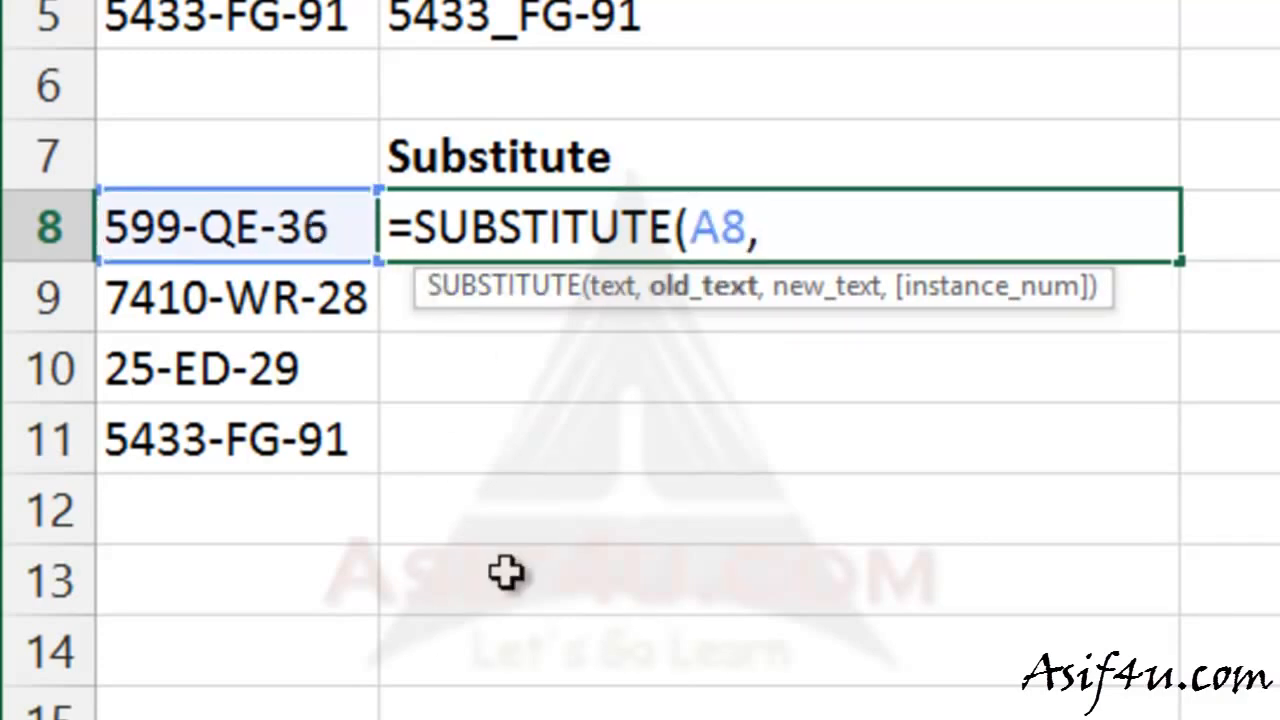
type("\"")
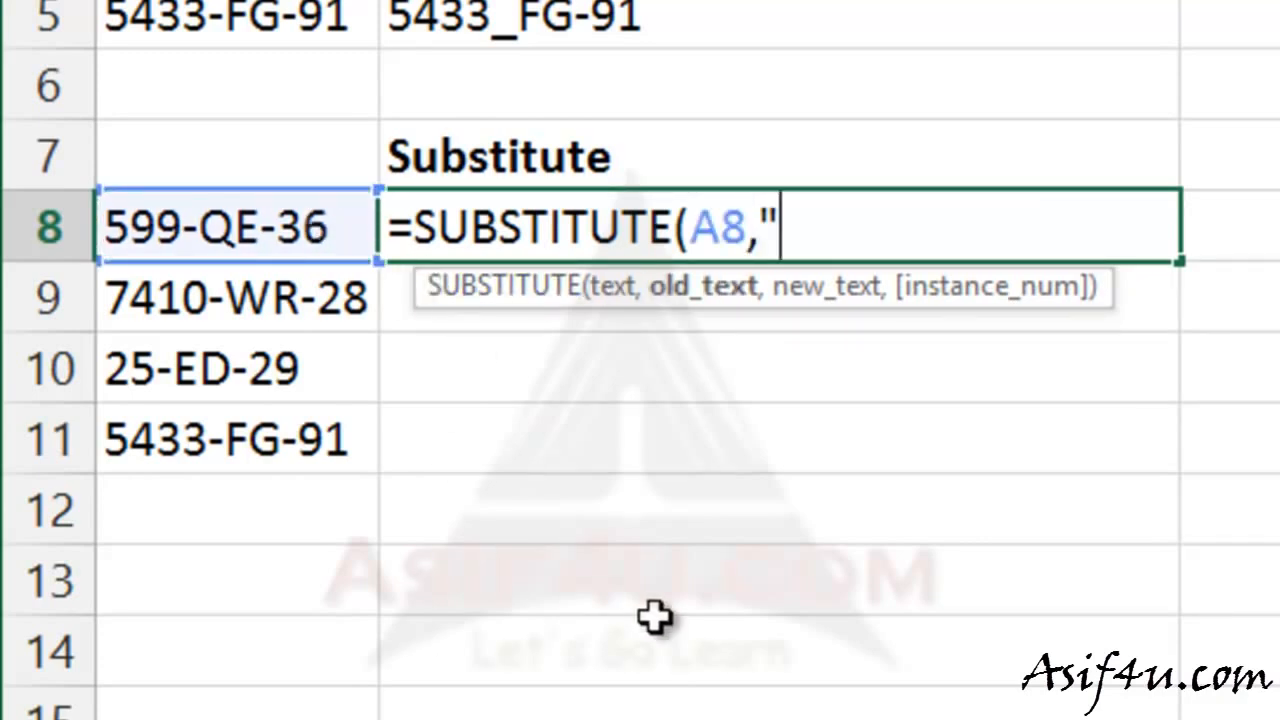
type("-\"")
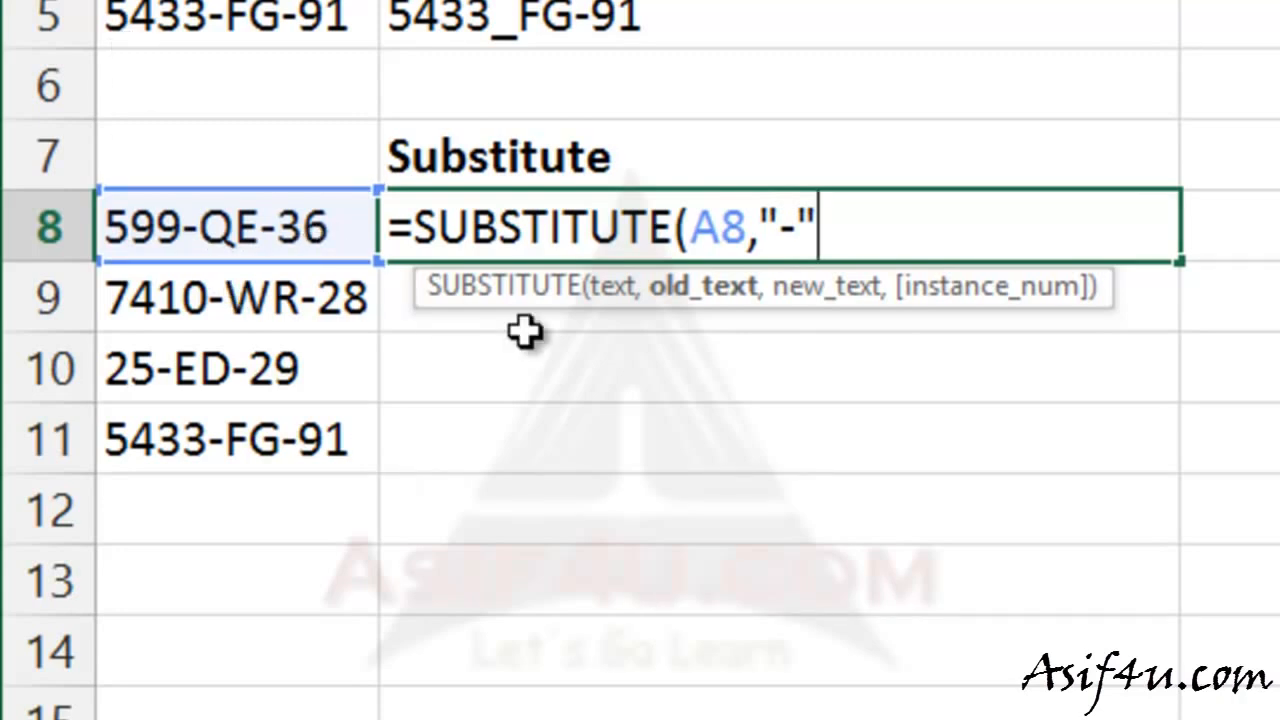
type(",\"")
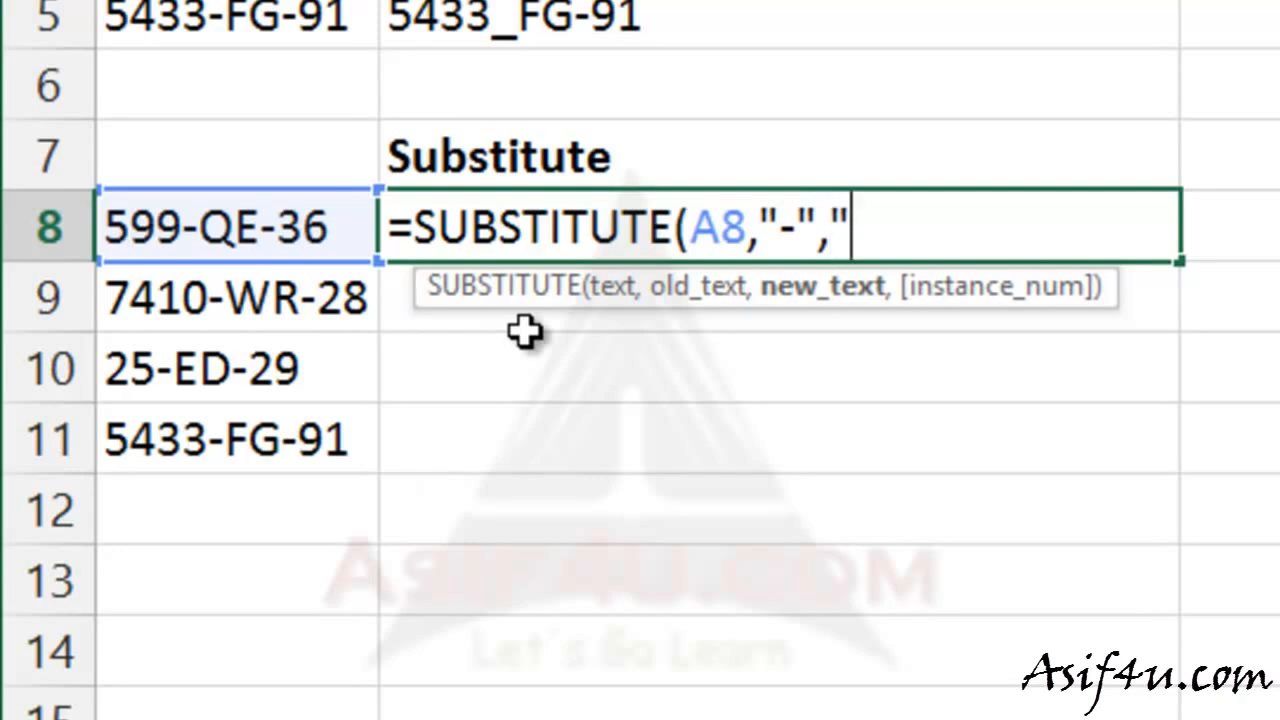
type("_\",")
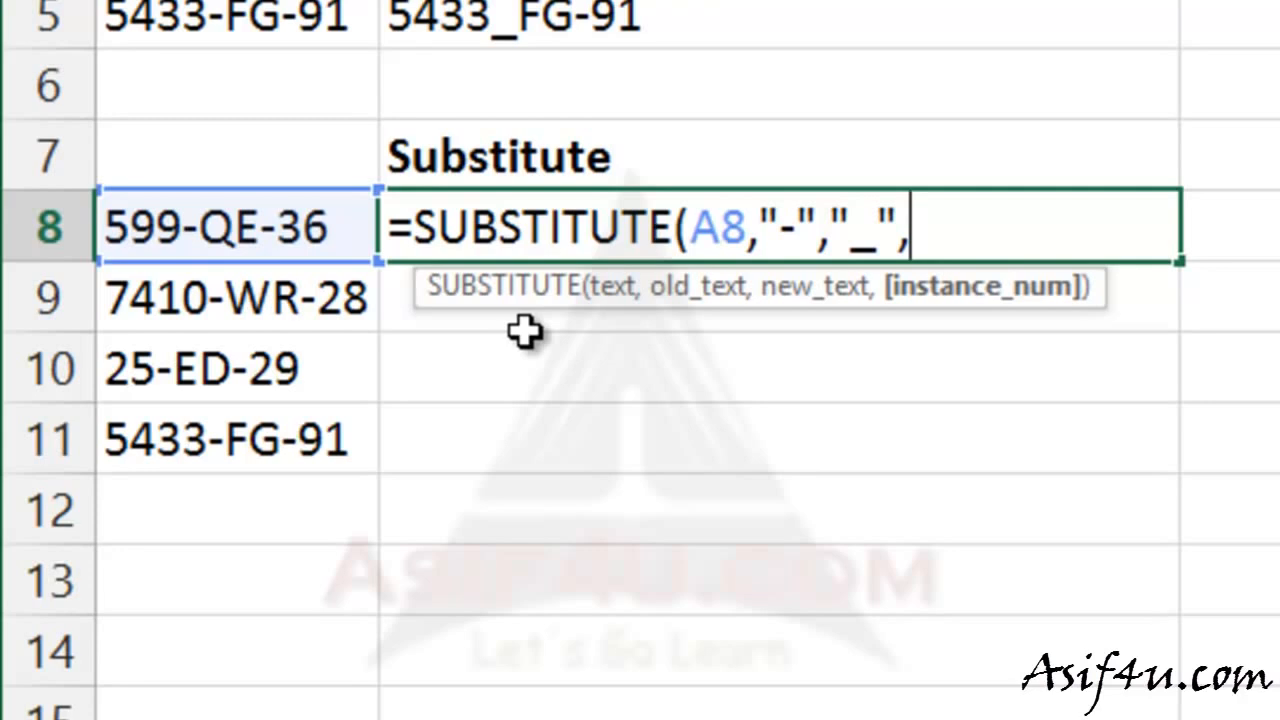
key("BackSpace")
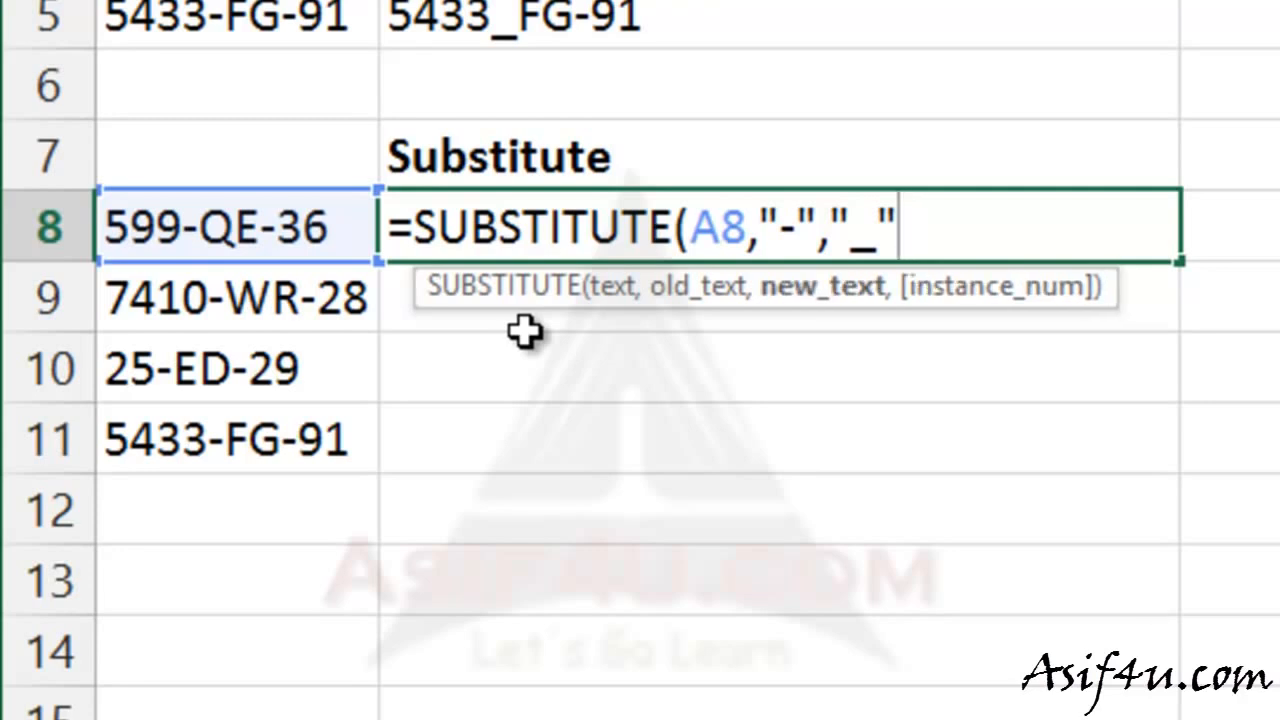
key("Return")
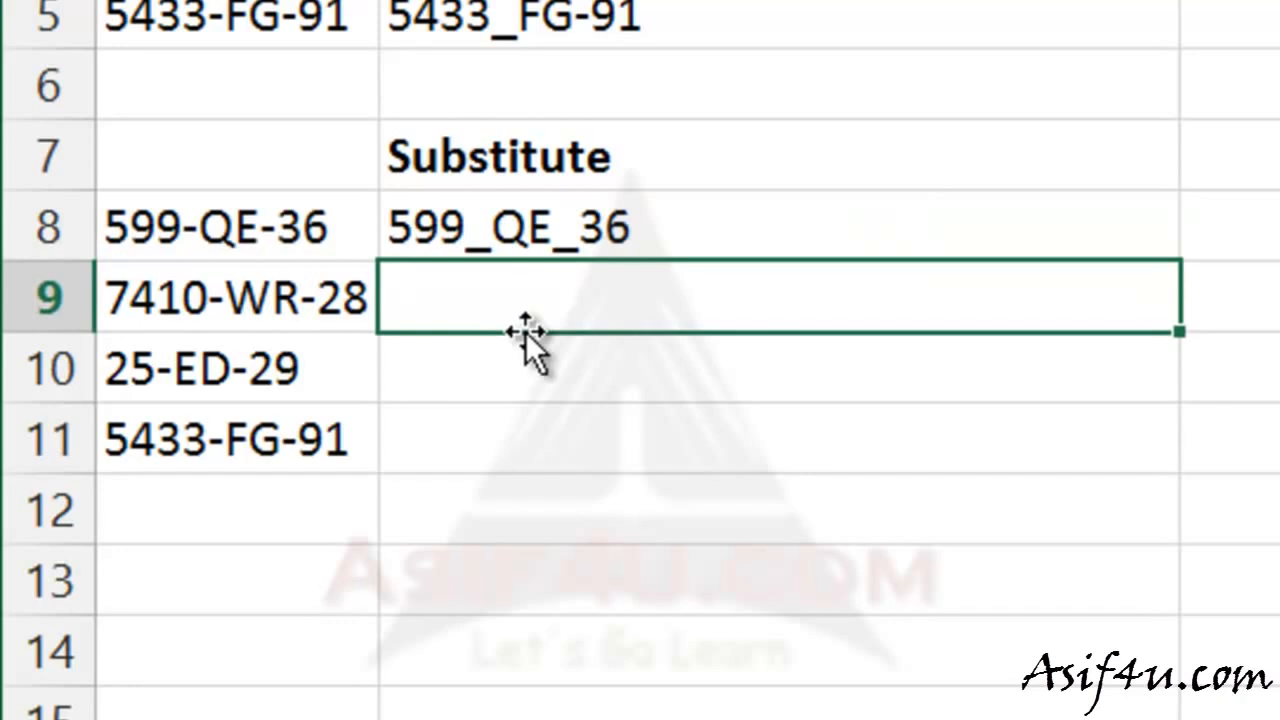
- Fill the SUBSTITUTE formula from B8 down through B11
left_click(762, 232)
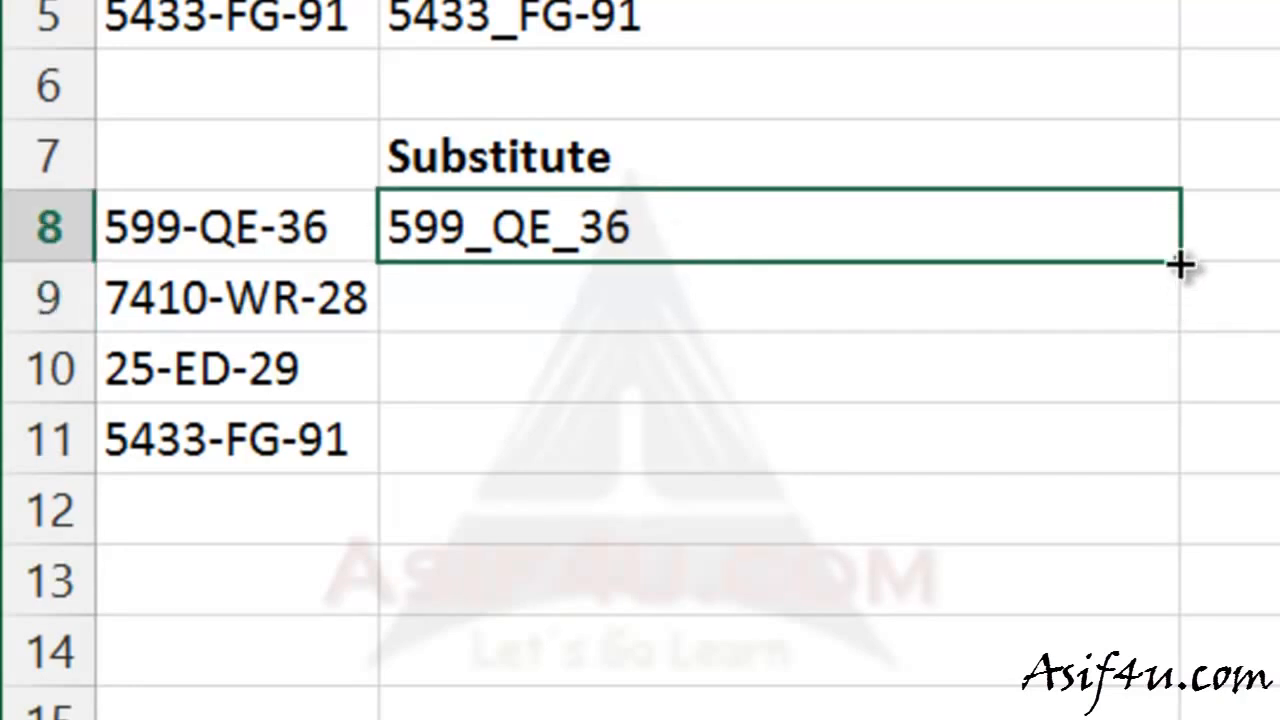
double_click(1180, 263)
left_click(400, 340)
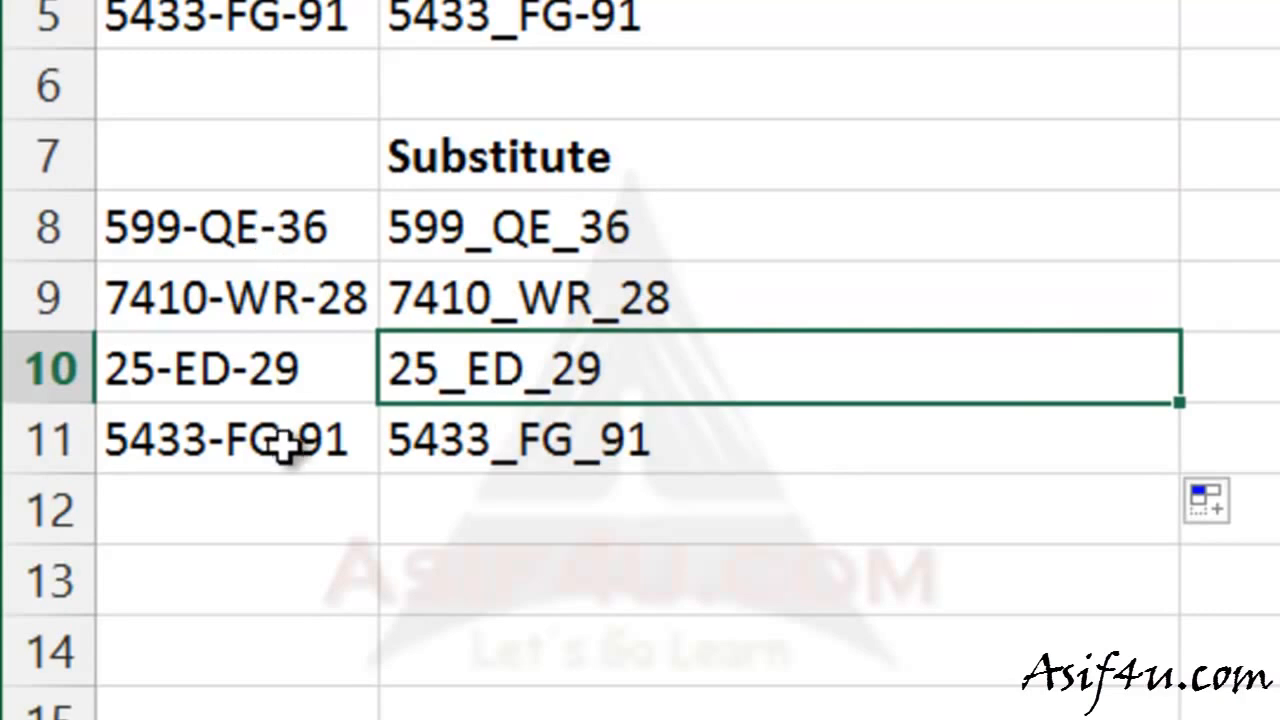
- Add instance number 2 to B8's SUBSTITUTE formula and fill the formula down through B11
left_click(535, 233)
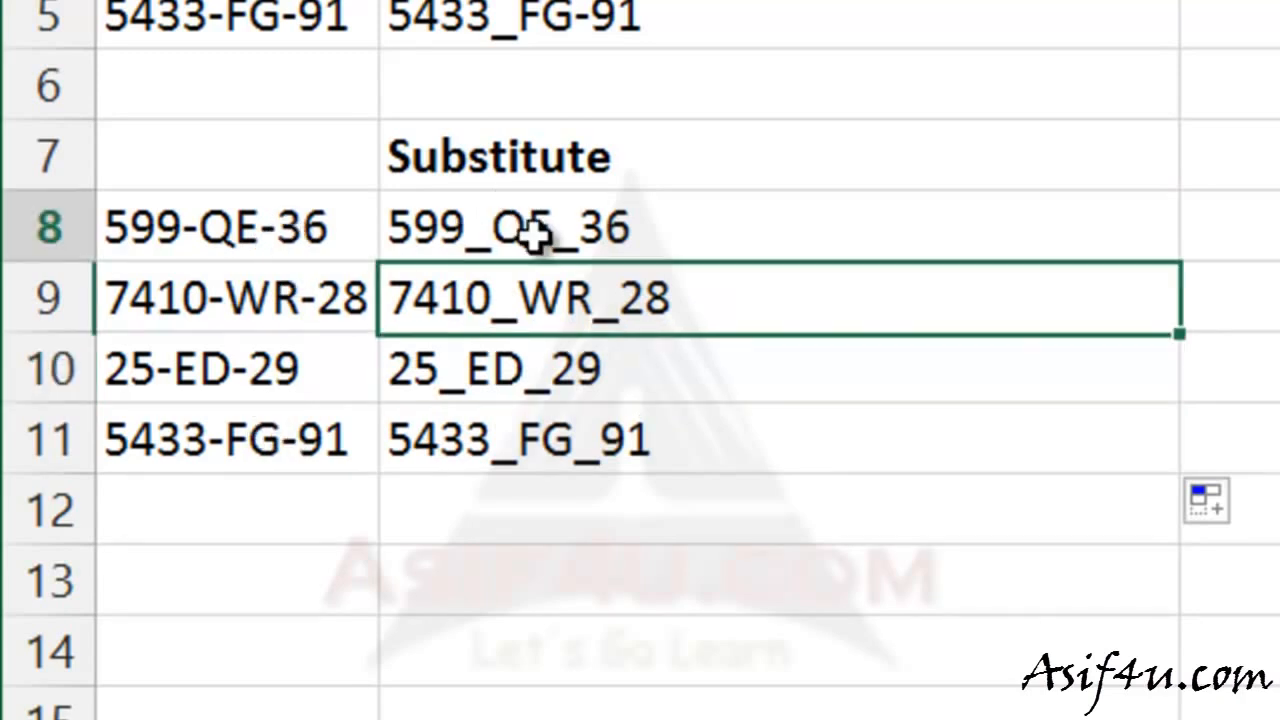
double_click(530, 232)
left_click(890, 228)
left_click(902, 229)
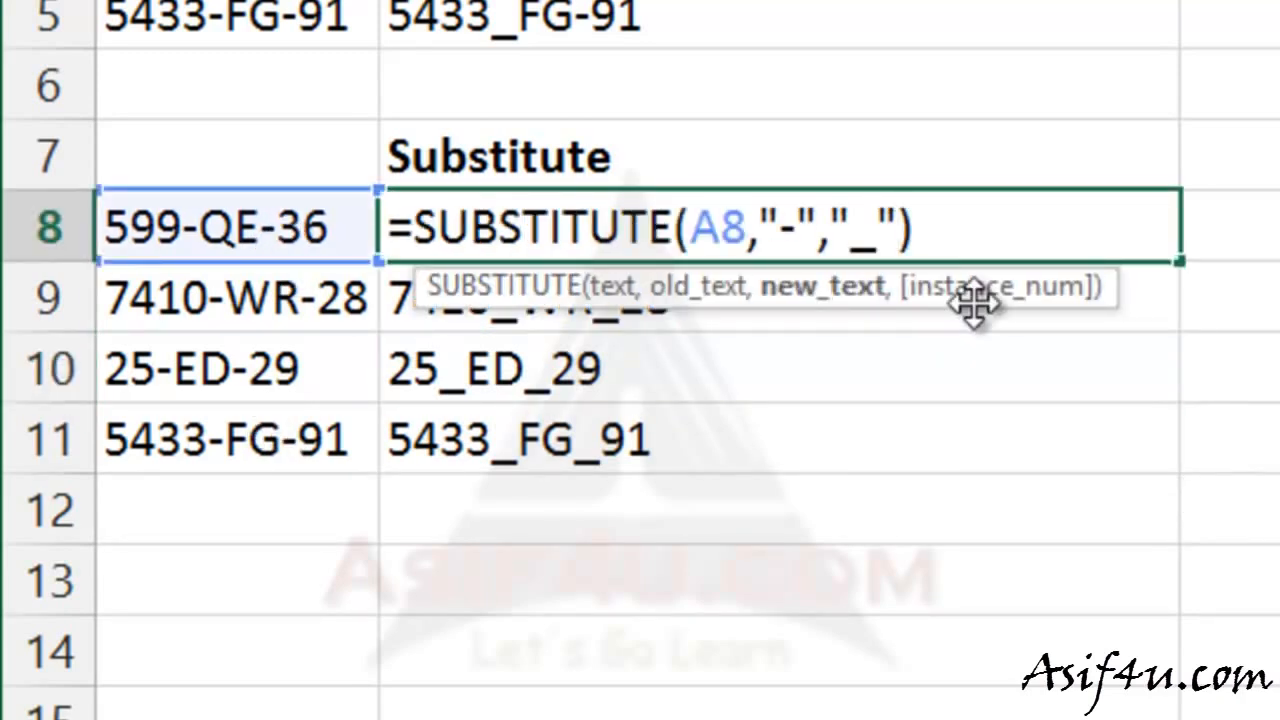
type(",")
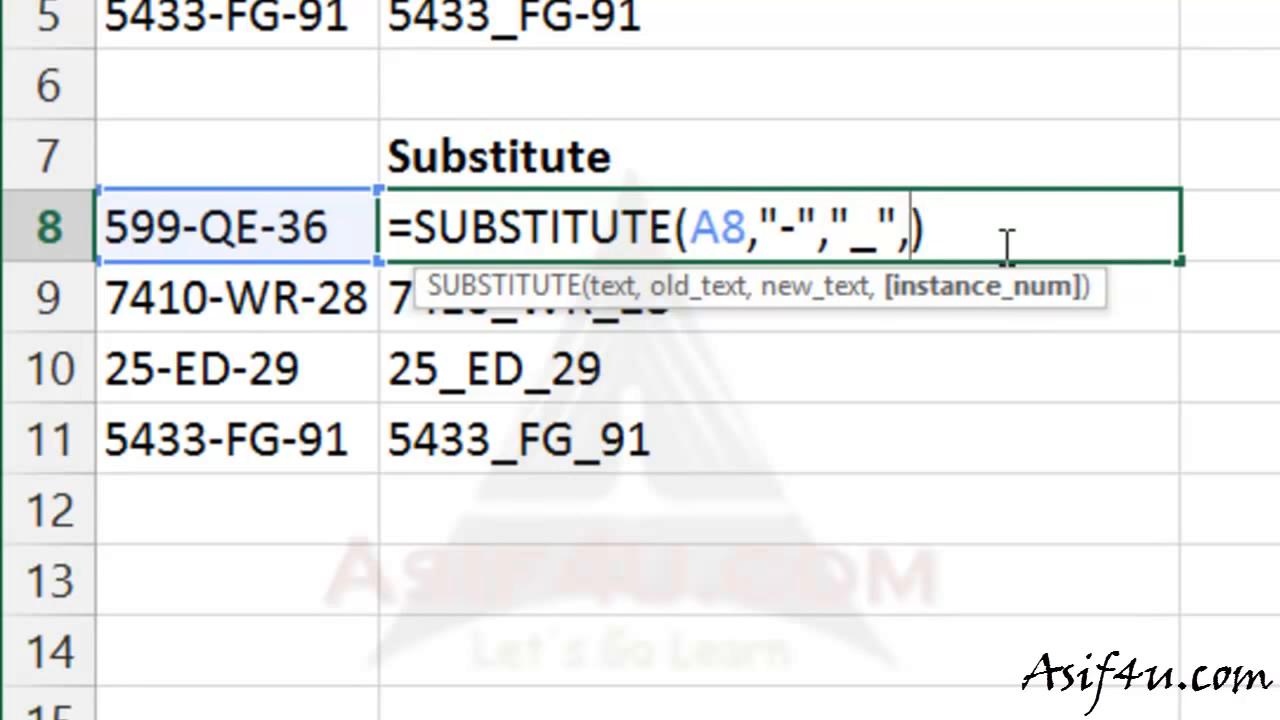
type("2")
key("Return")
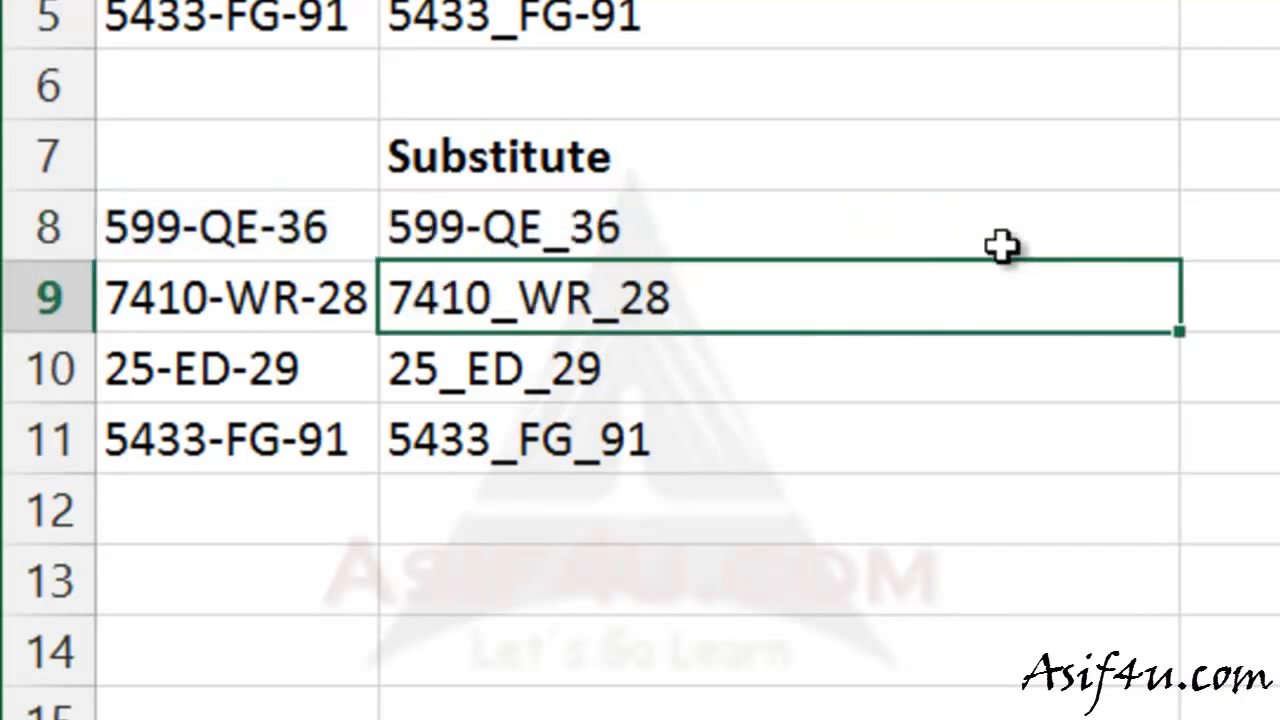
left_click(870, 238)
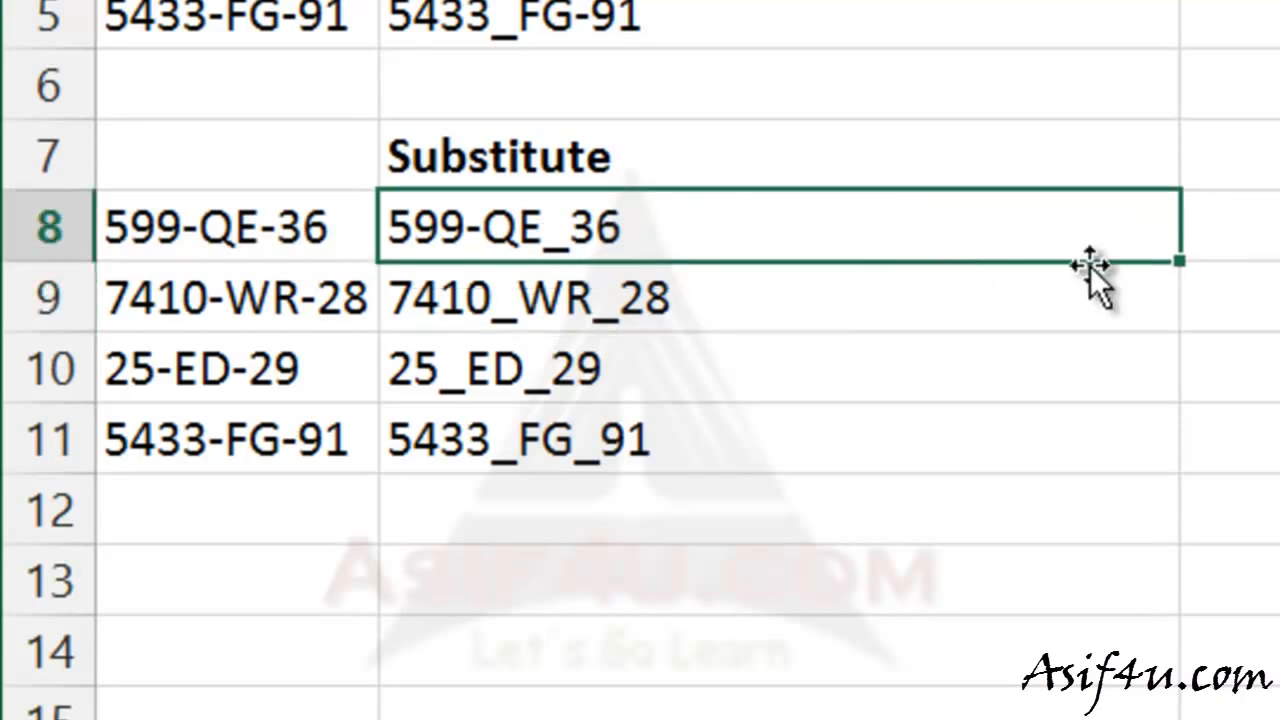
double_click(1181, 258)
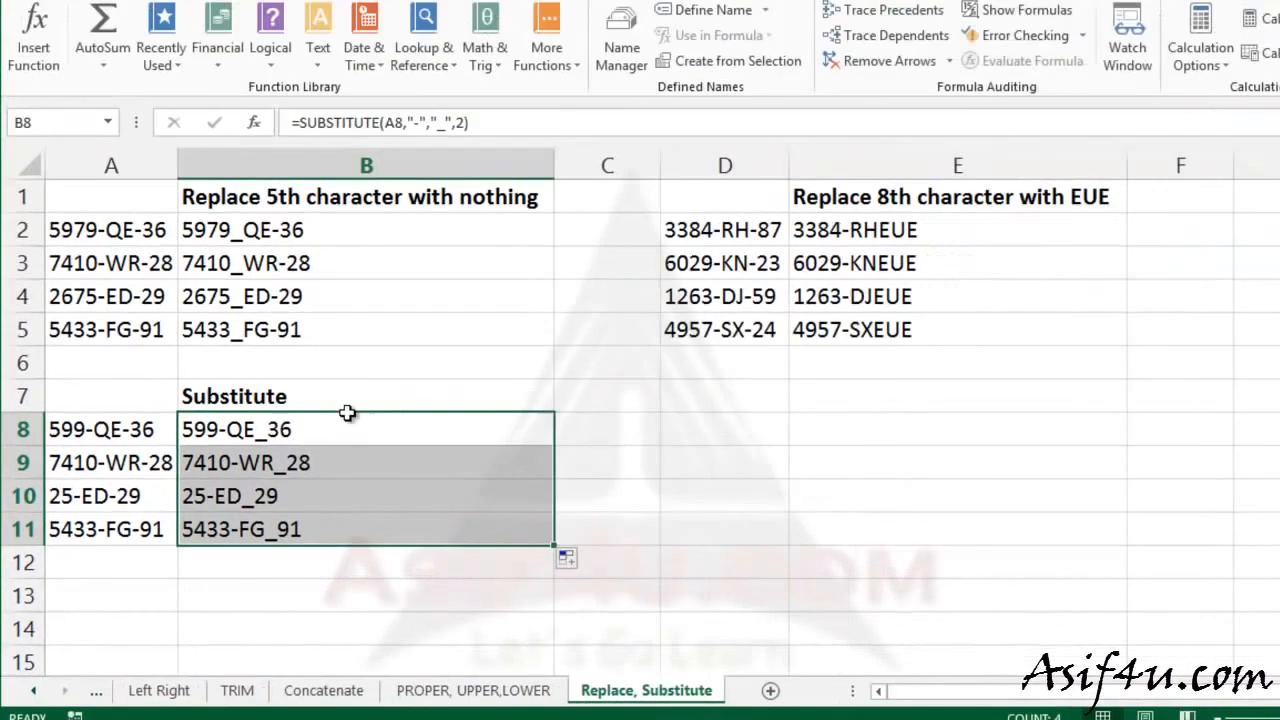